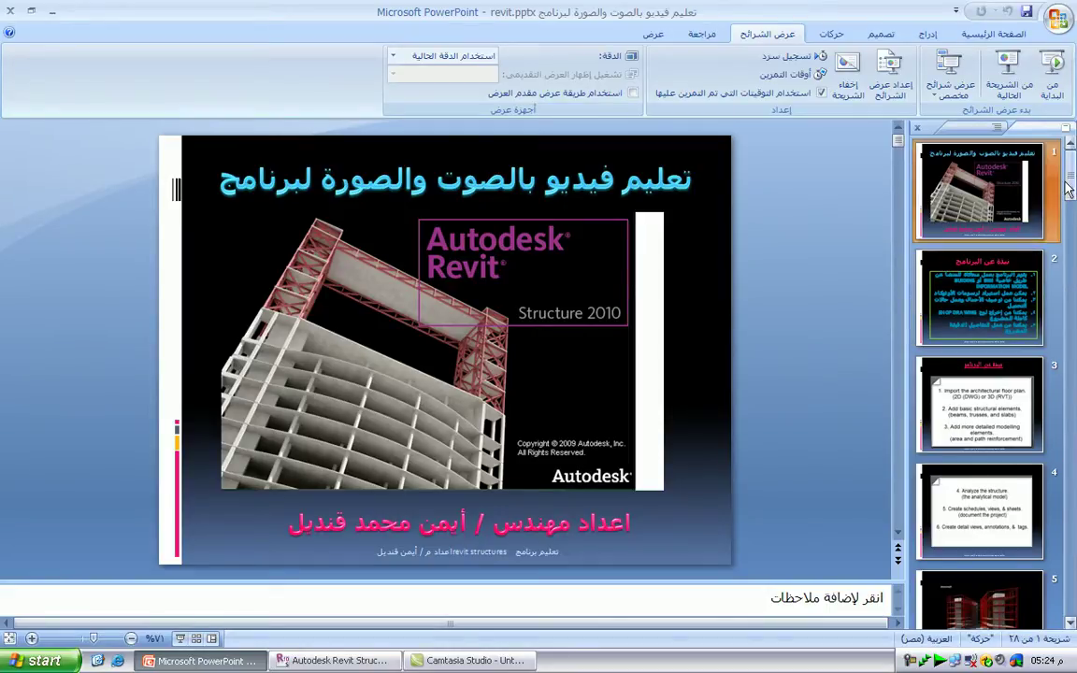
Step: Show PowerPoint slide 18 listing lessons 03 08 to 03 16, then switch to Revit Structure
drag(1070, 187, 1069, 381)
scroll(981, 449, down, 1)
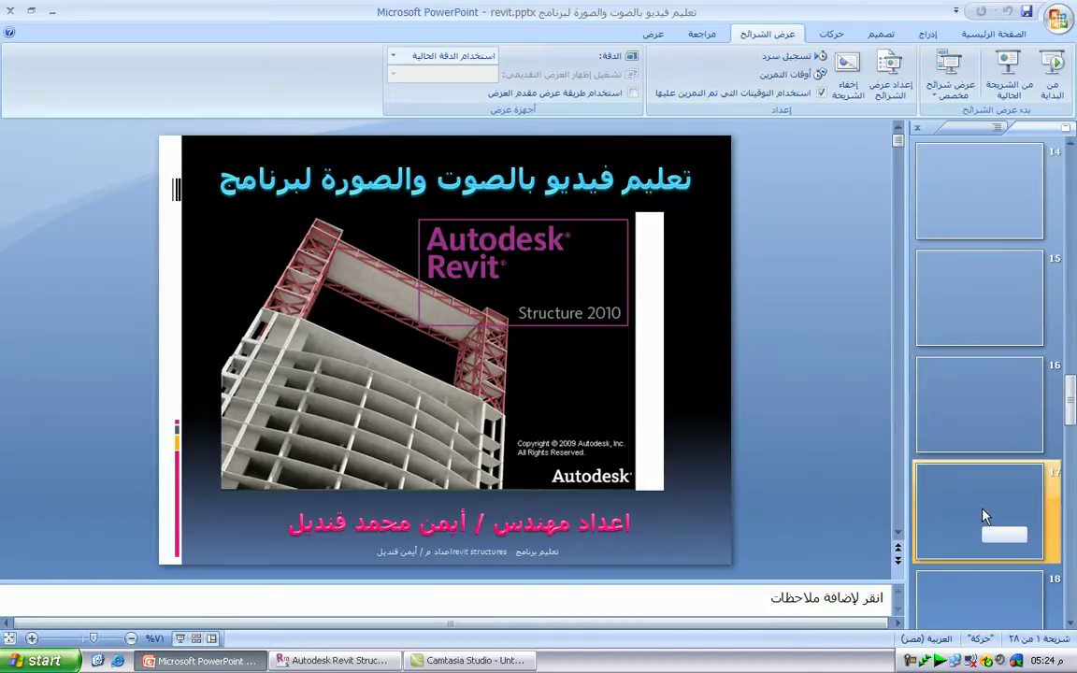
click(983, 515)
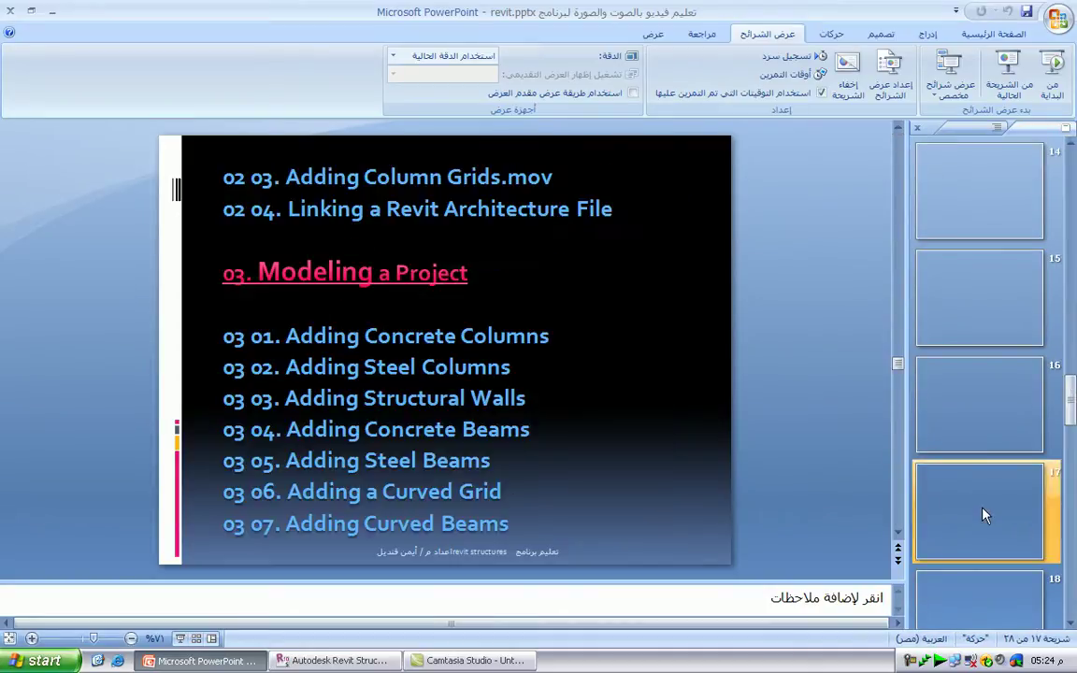
click(989, 598)
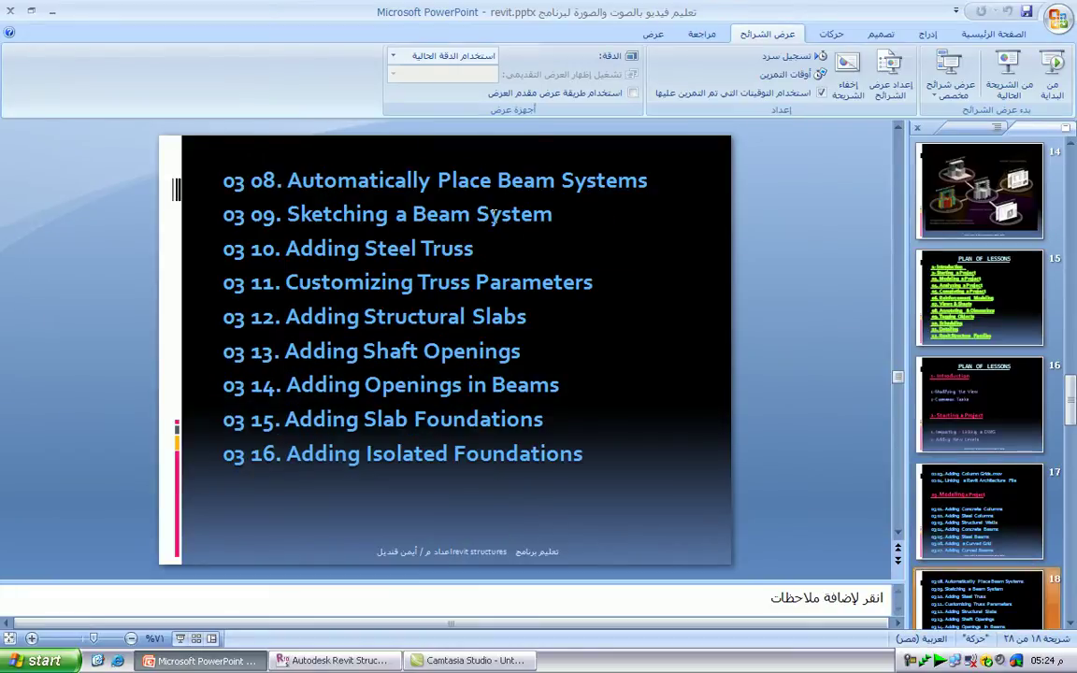
click(367, 652)
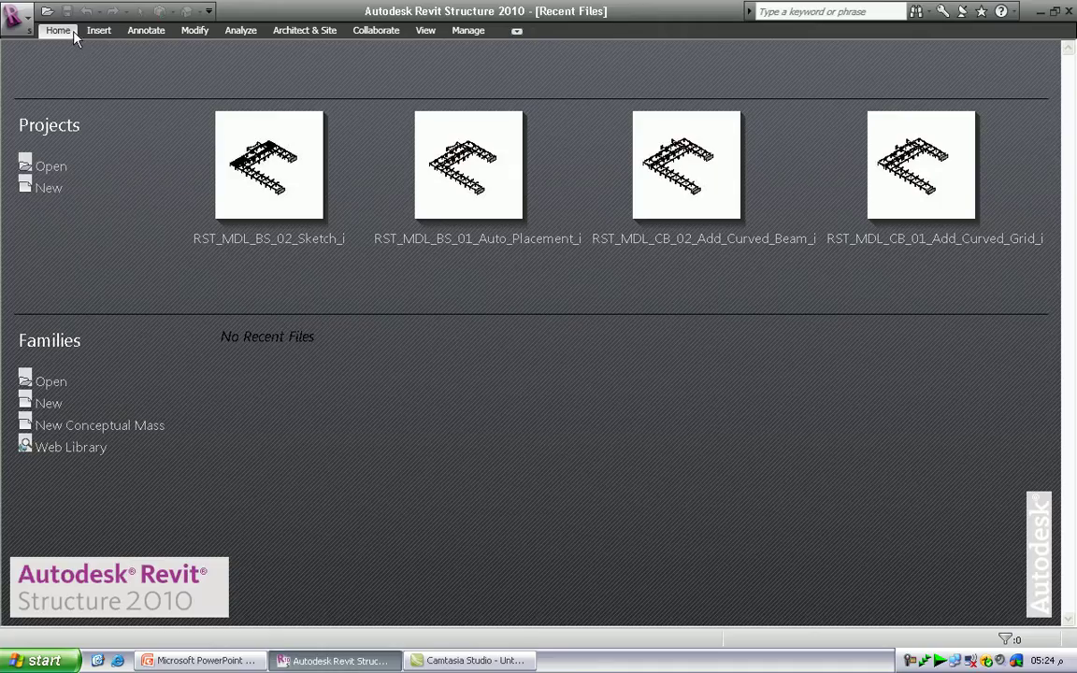
Step: Open the project RST_MDL_BS_02_Sketch_i.rvt from the Imperial folder
click(15, 15)
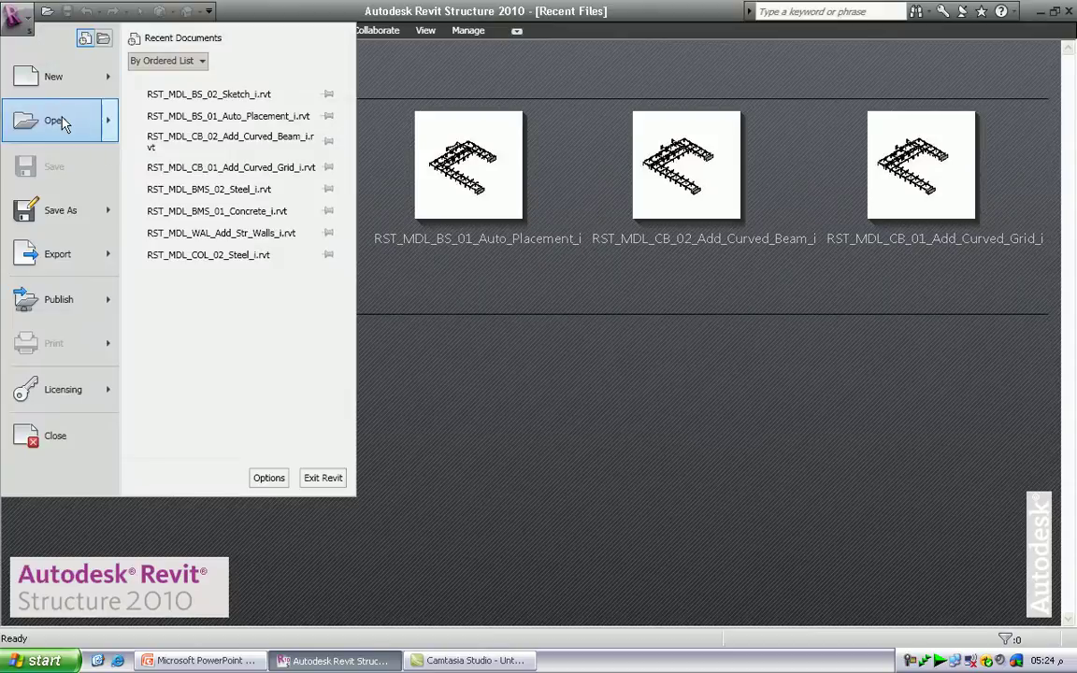
click(61, 120)
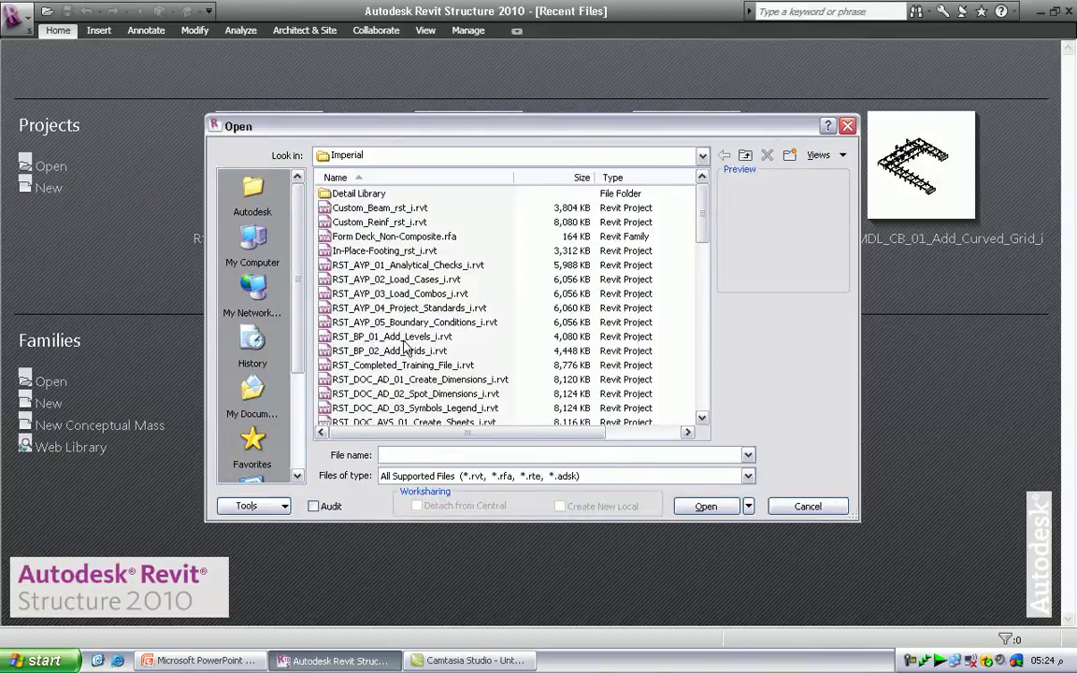
click(702, 418)
click(702, 417)
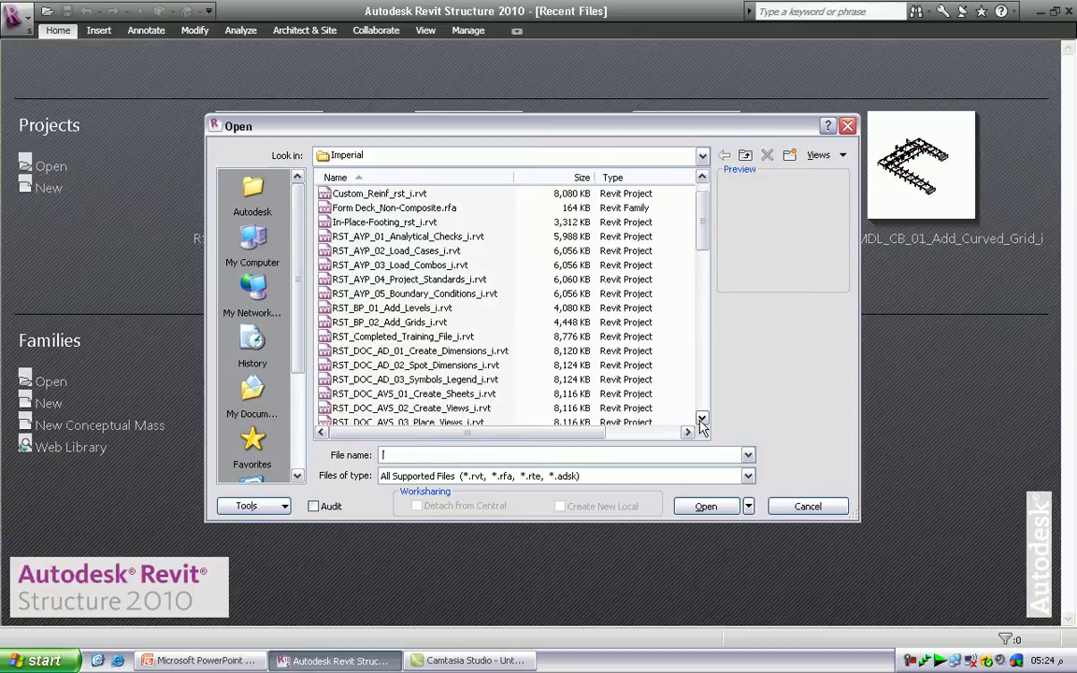
click(702, 418)
click(702, 418)
click(702, 418)
click(702, 418)
click(702, 417)
click(702, 418)
click(702, 418)
click(702, 418)
click(702, 418)
click(702, 418)
click(702, 418)
click(702, 418)
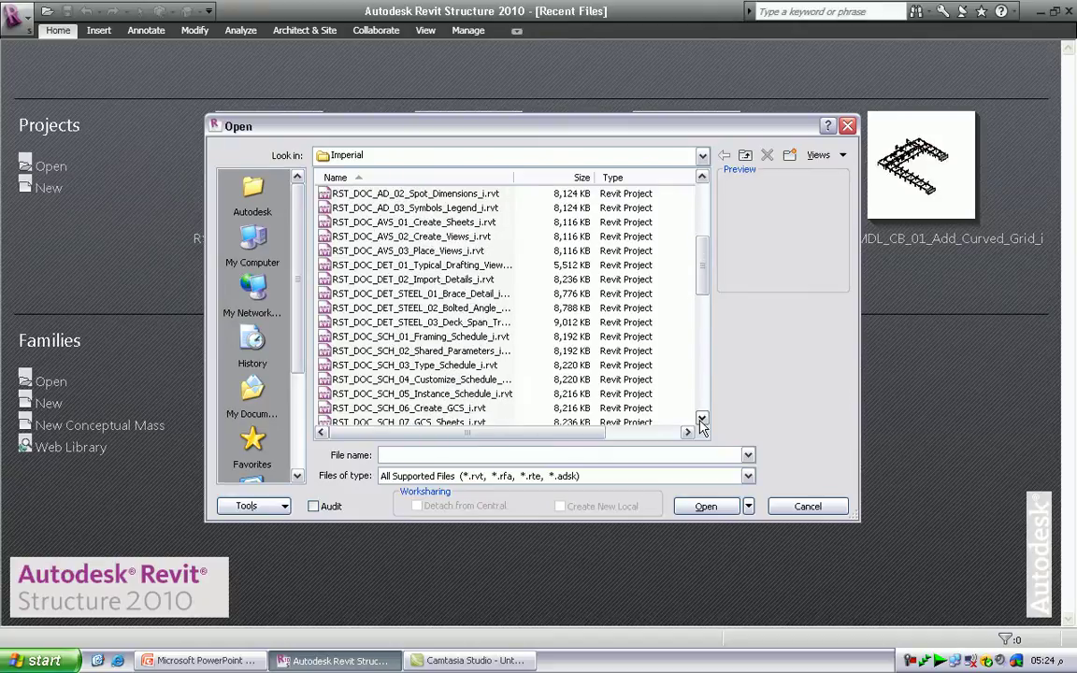
click(702, 419)
click(701, 418)
click(702, 418)
click(702, 418)
click(702, 418)
click(702, 419)
click(702, 419)
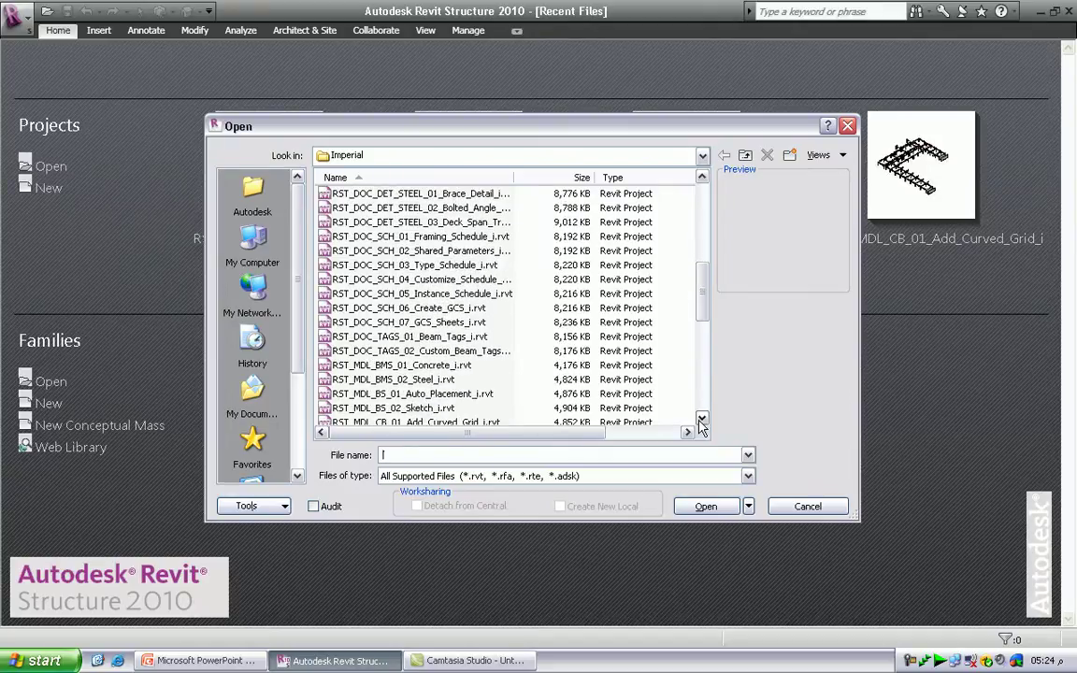
click(346, 407)
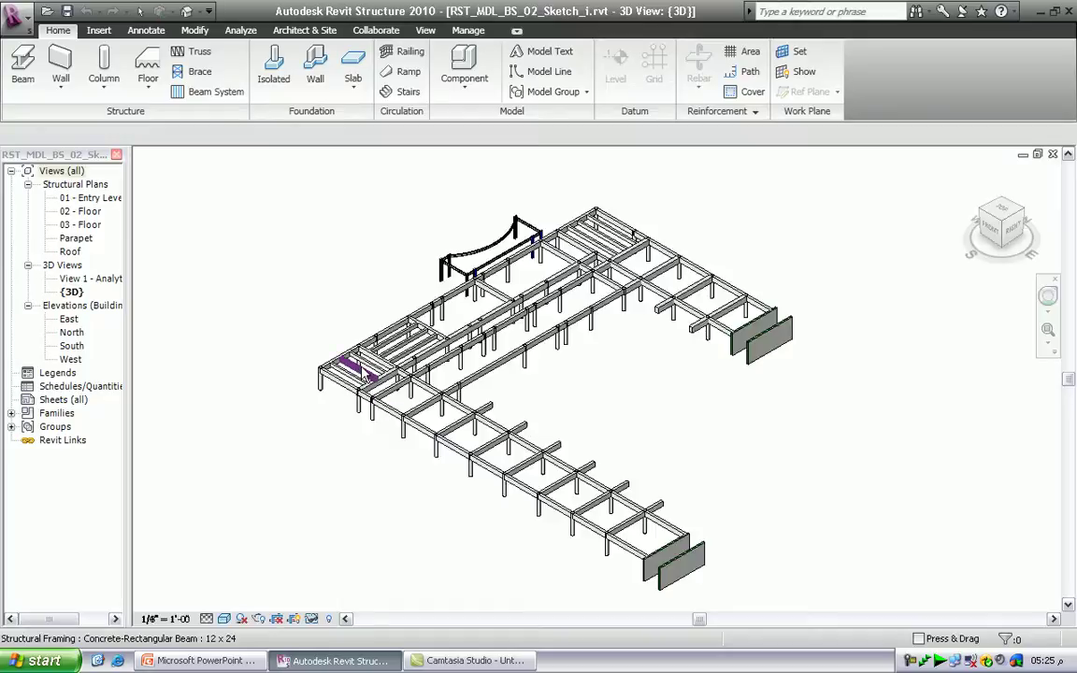
Step: Open the 02 - Floor structural plan and start a new Beam System boundary sketch
scroll(360, 368, up, 5)
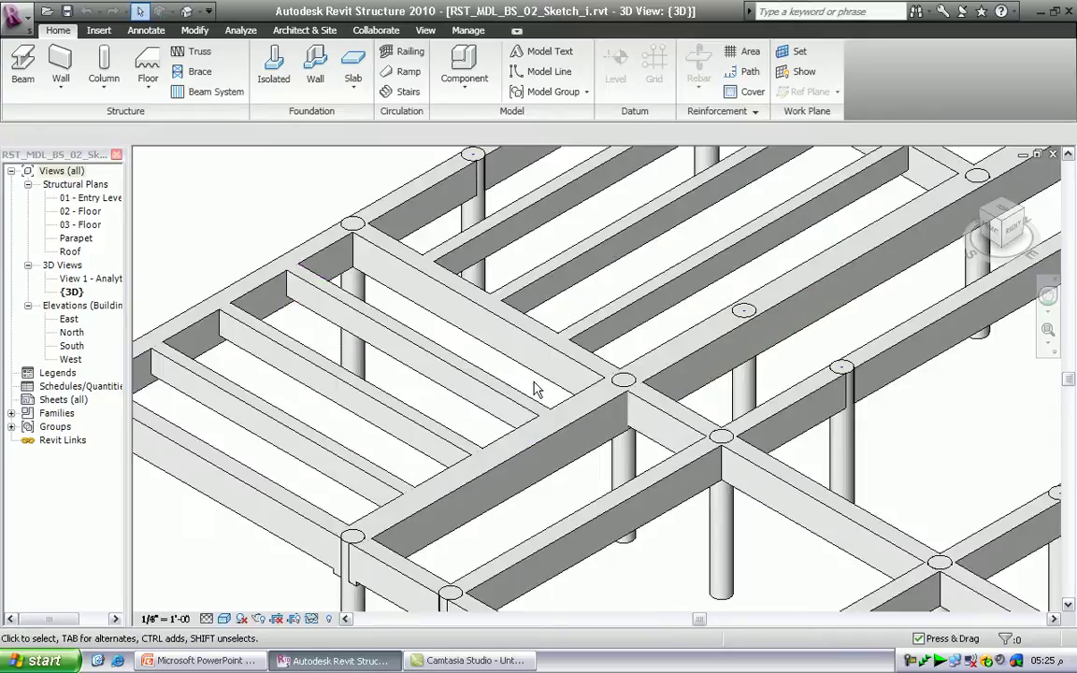
scroll(533, 389, down, 3)
scroll(711, 224, down, 3)
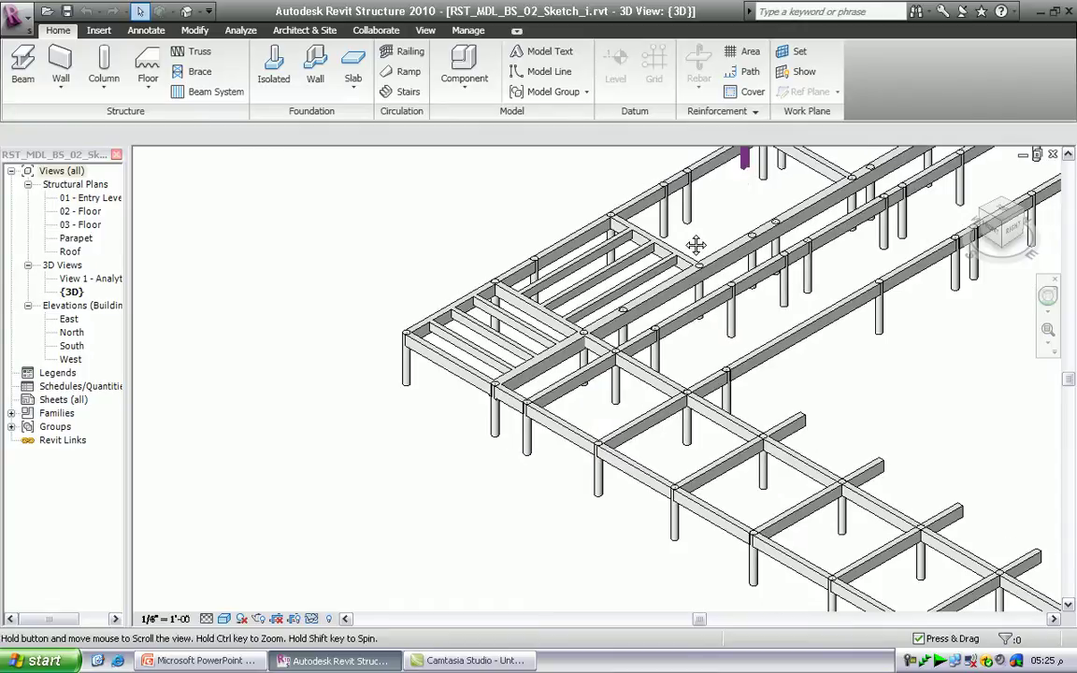
scroll(704, 204, up, 3)
middle_drag(771, 218, 627, 304)
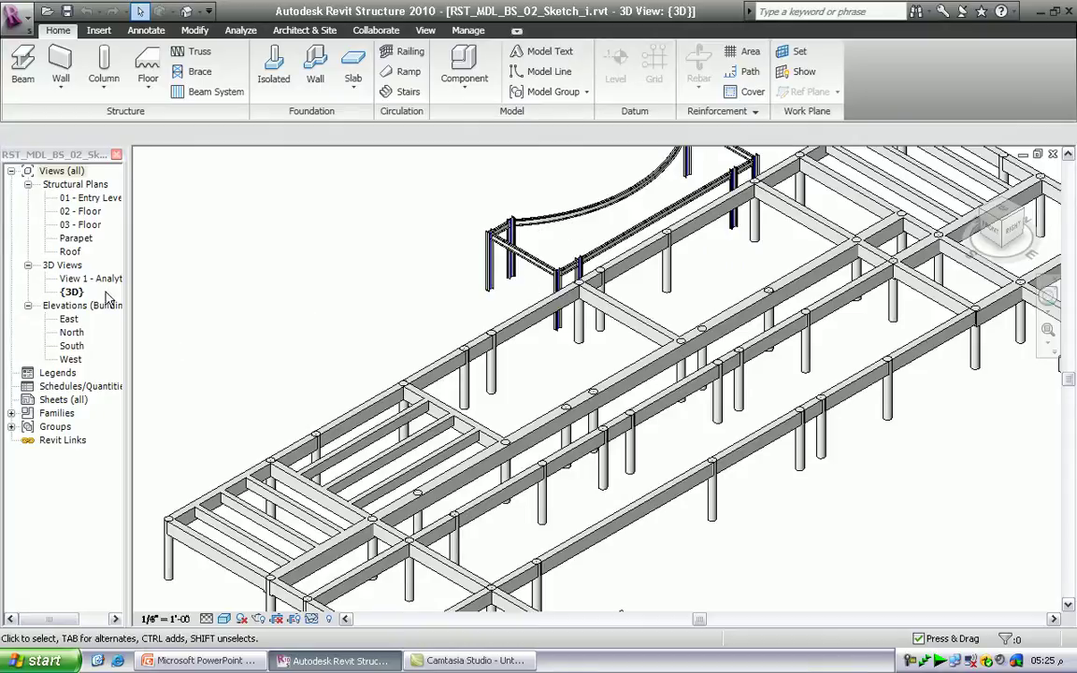
double_click(73, 212)
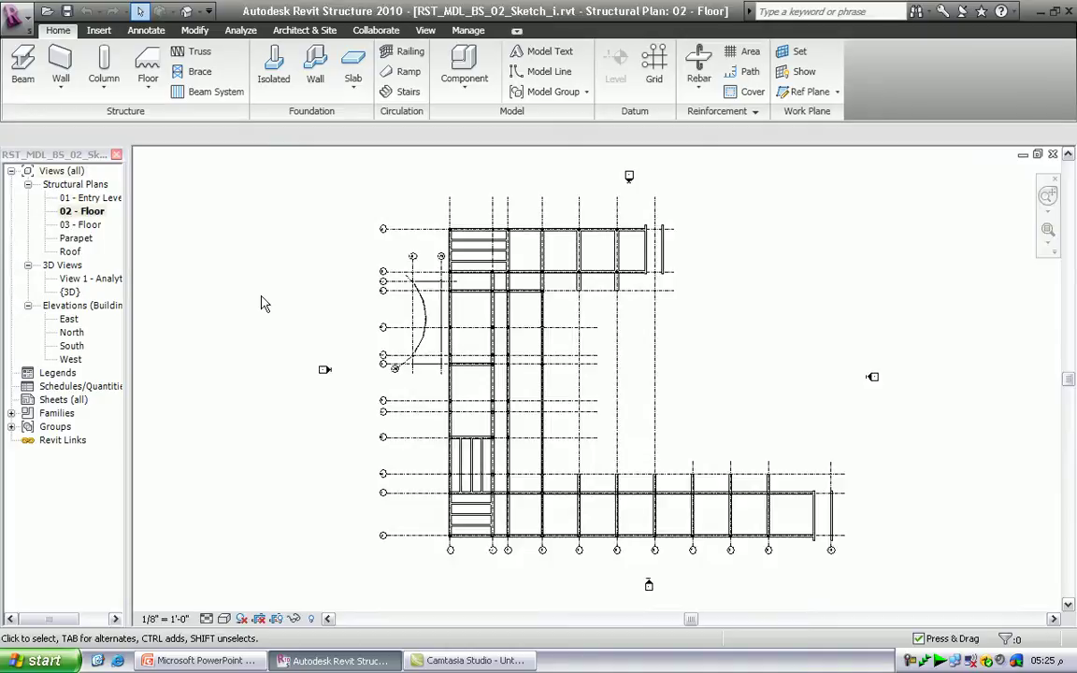
click(194, 94)
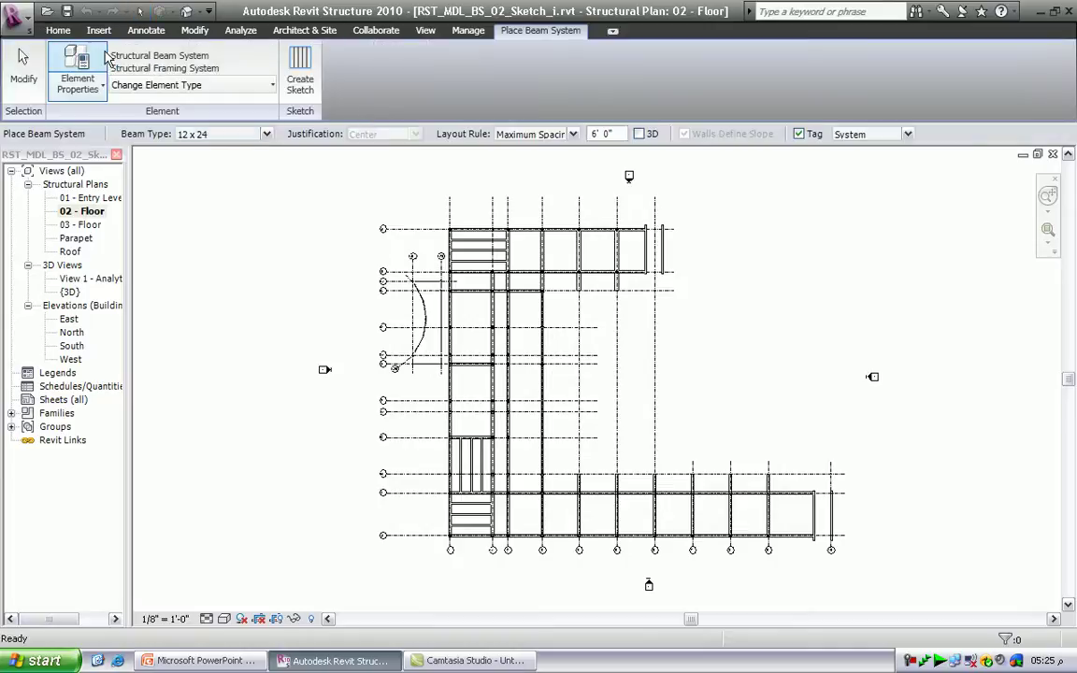
click(306, 81)
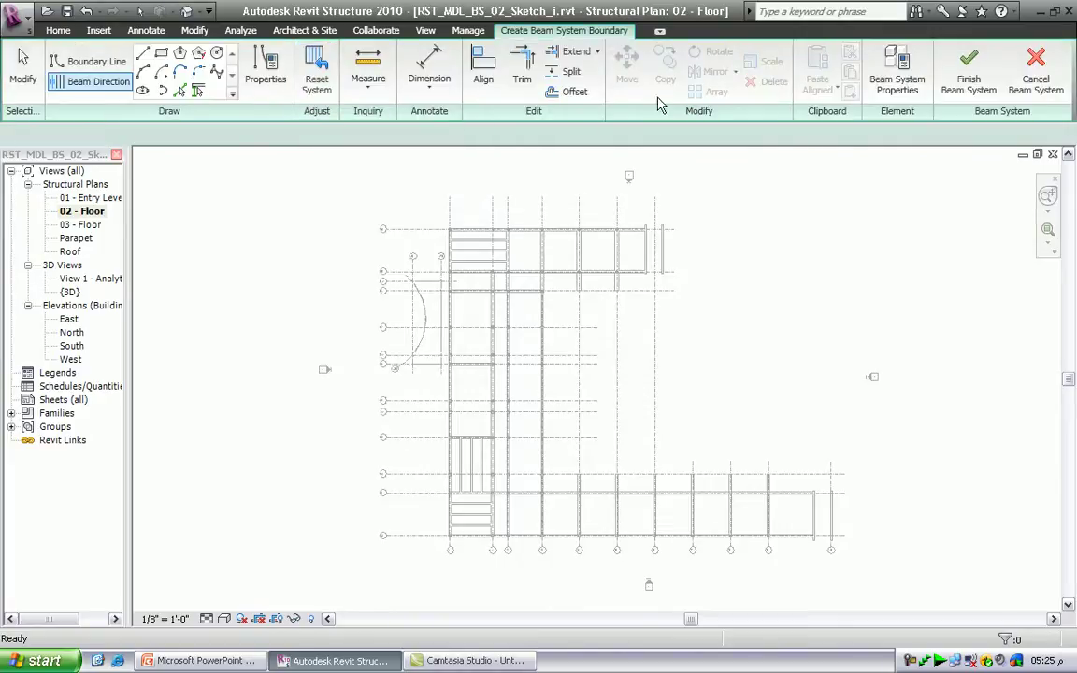
Step: Give the beam system elevation -0' 5", Fixed Distance 6' 0" spacing, Center justification and W12X26 beams
click(910, 97)
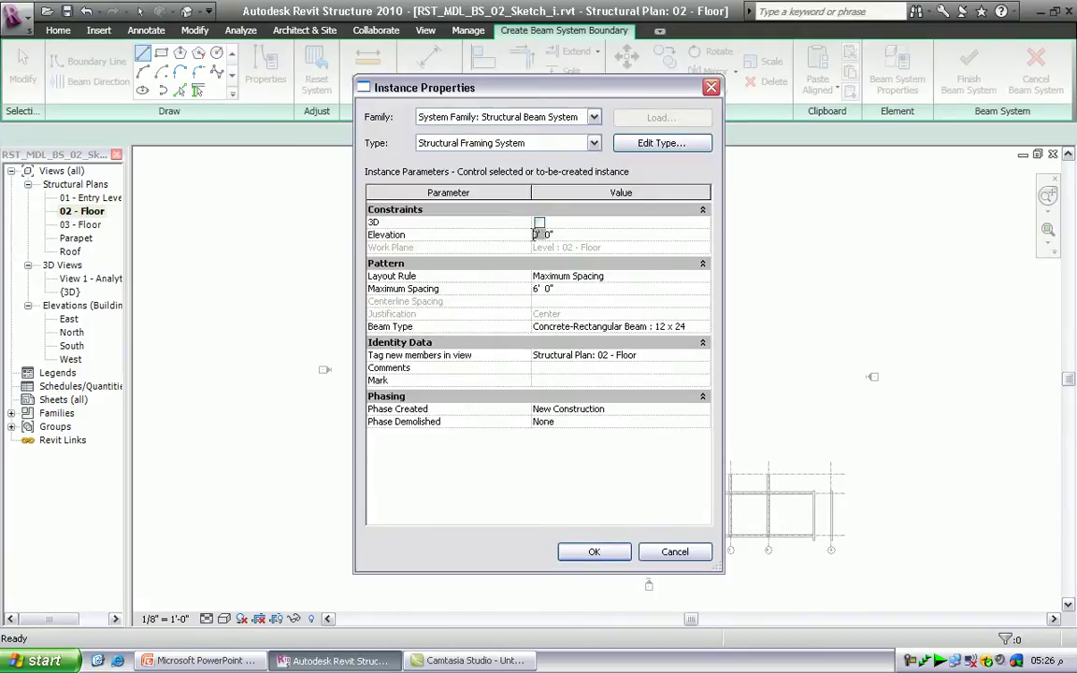
text(-5")
click(574, 288)
click(636, 276)
click(702, 278)
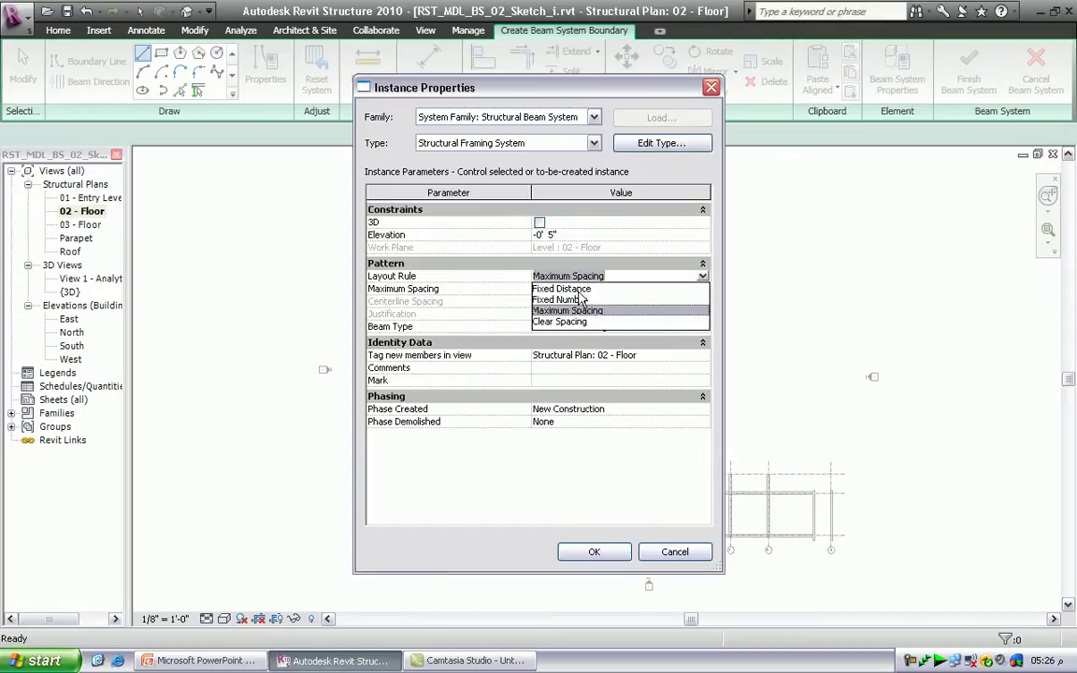
click(577, 289)
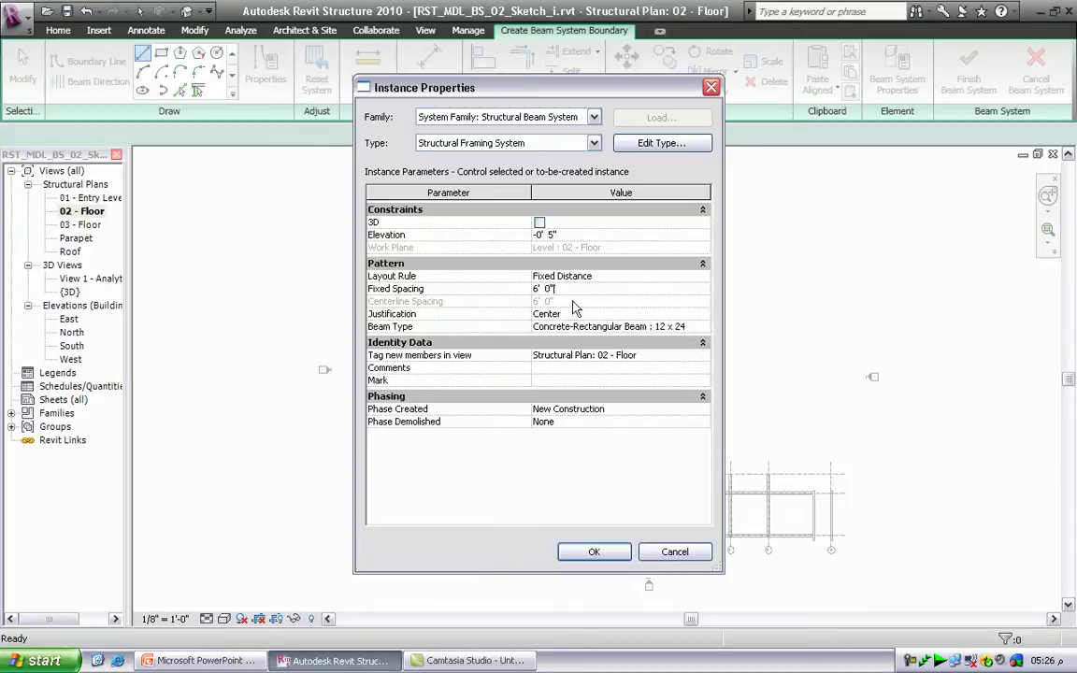
click(562, 318)
click(703, 314)
click(703, 314)
click(692, 327)
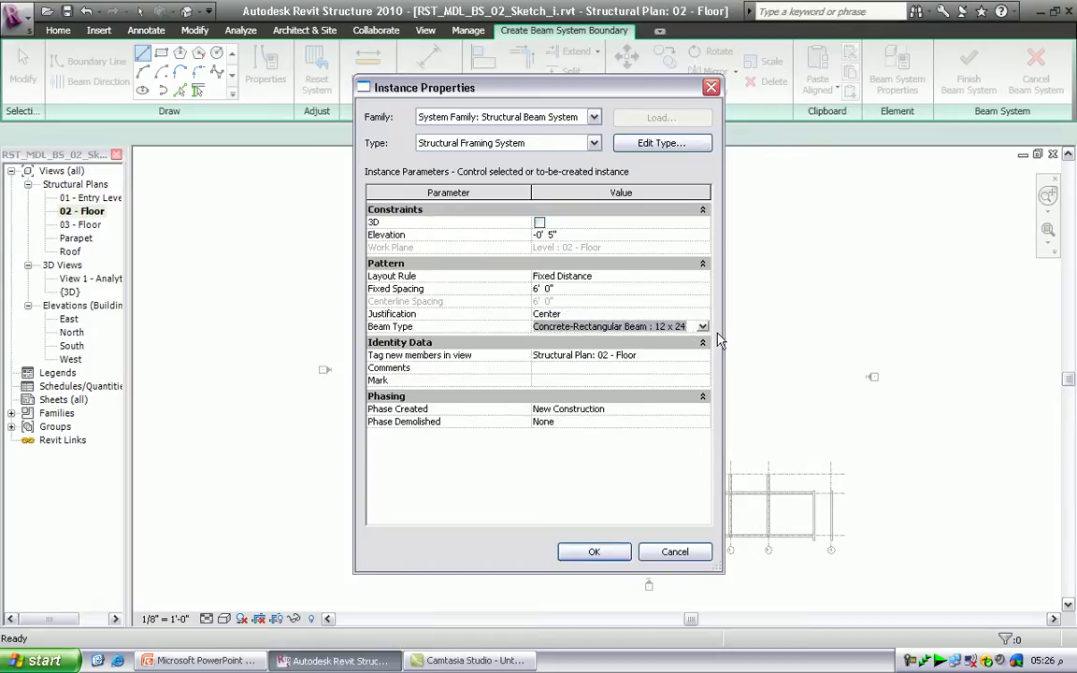
click(702, 326)
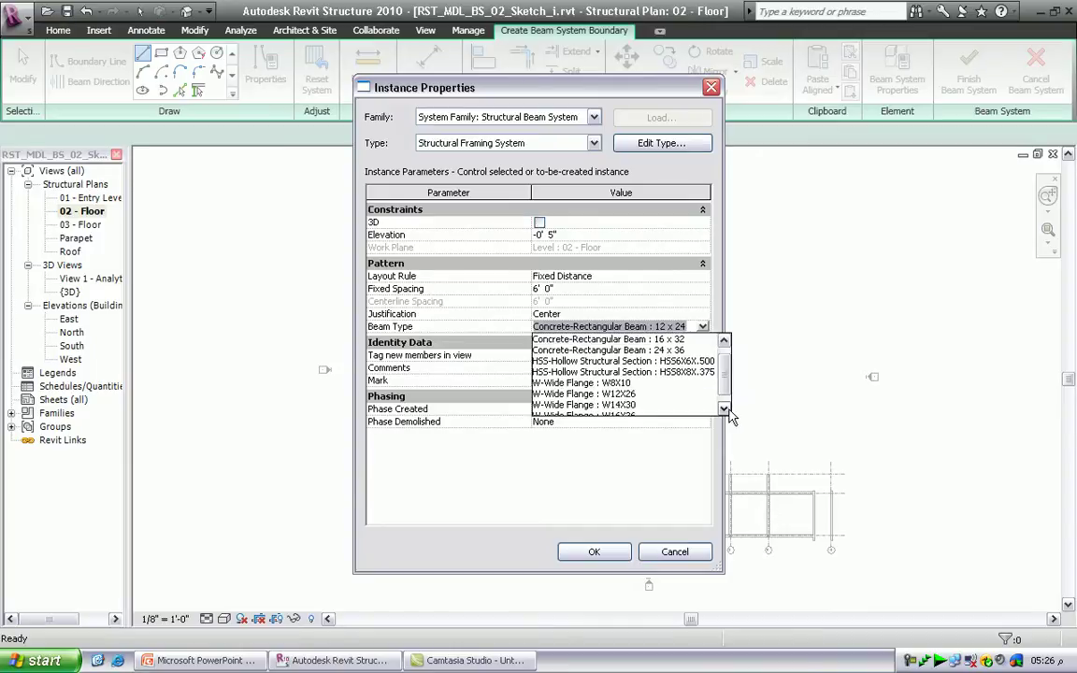
click(631, 404)
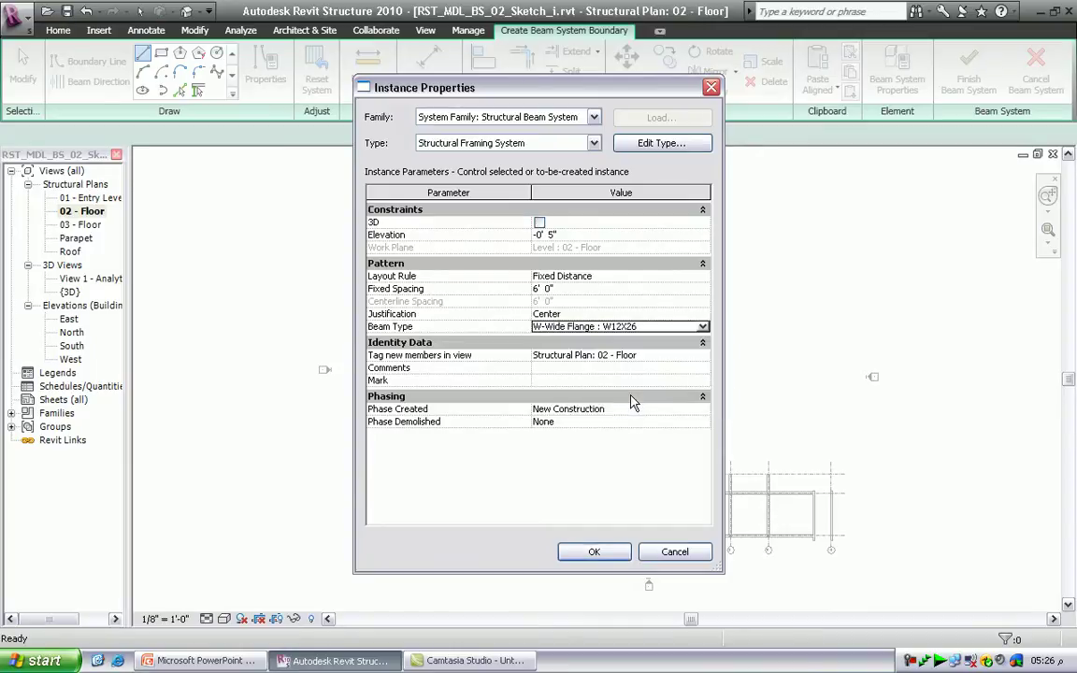
click(613, 553)
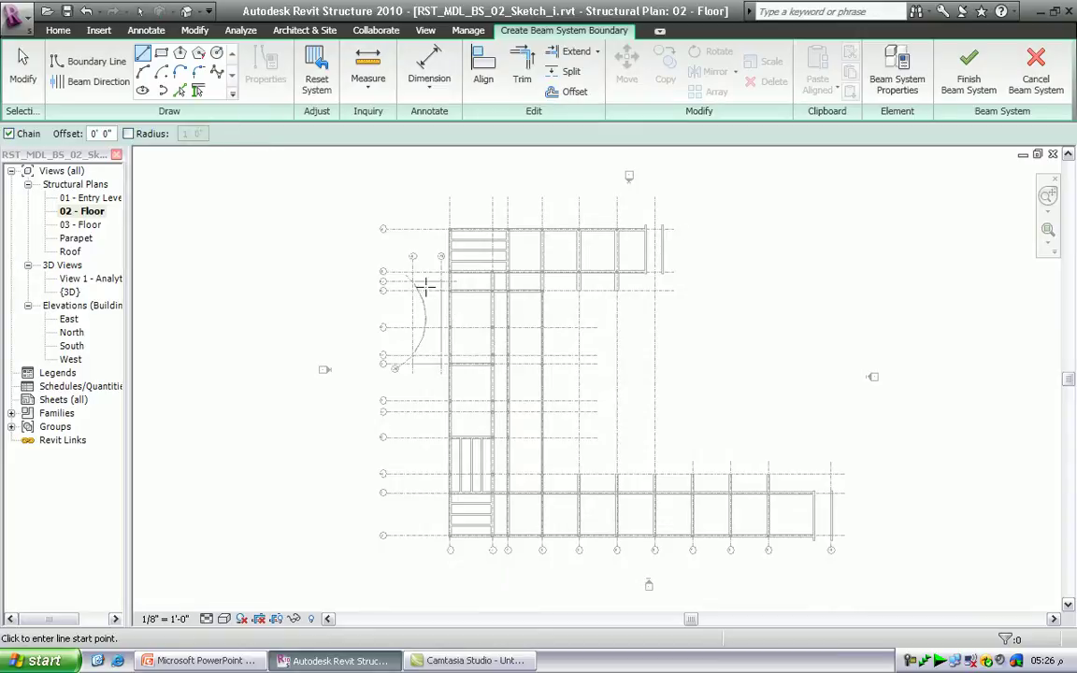
Step: Pick the B.1, grid .75, bottom and left beams plus the arc as boundary; finishing fails
click(199, 94)
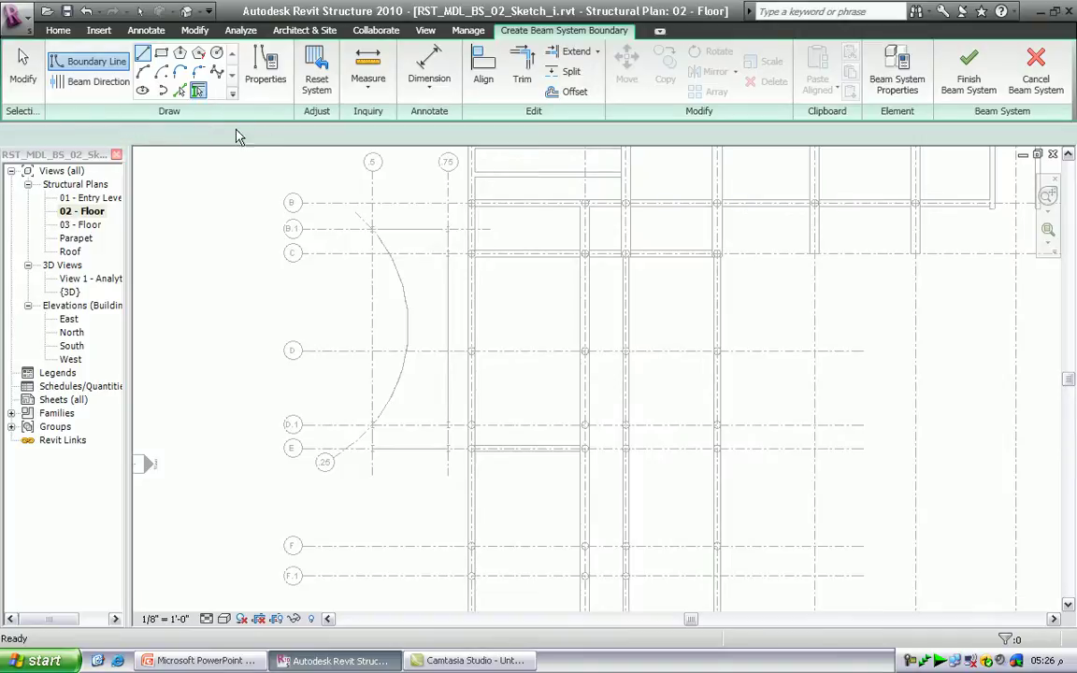
click(407, 233)
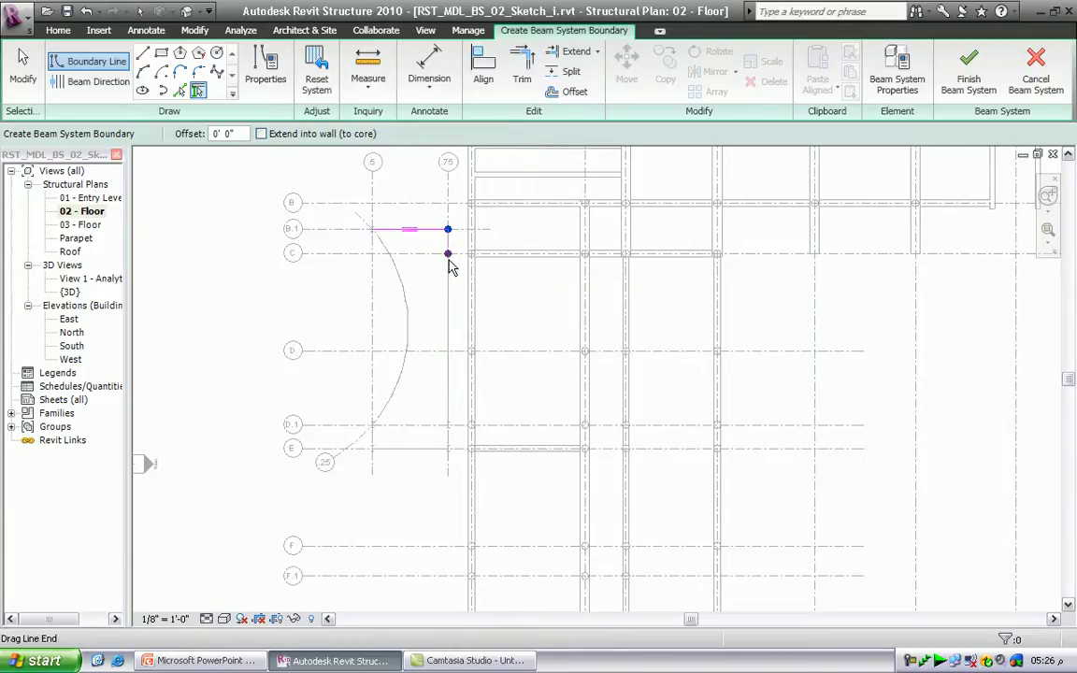
drag(448, 267, 447, 446)
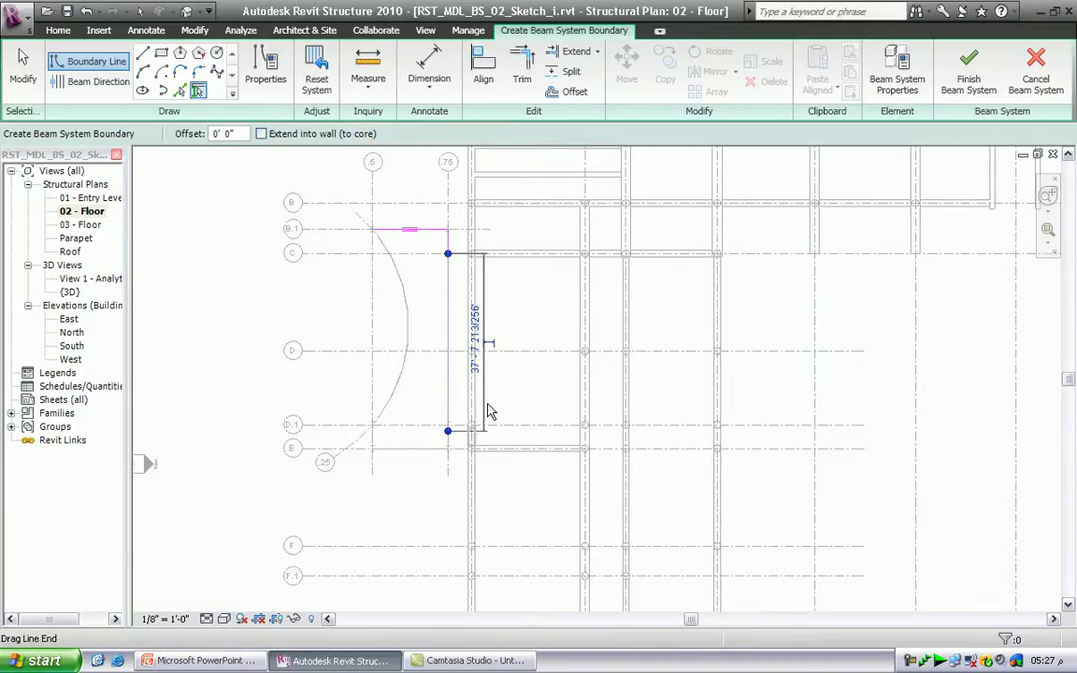
scroll(505, 388, up, 2)
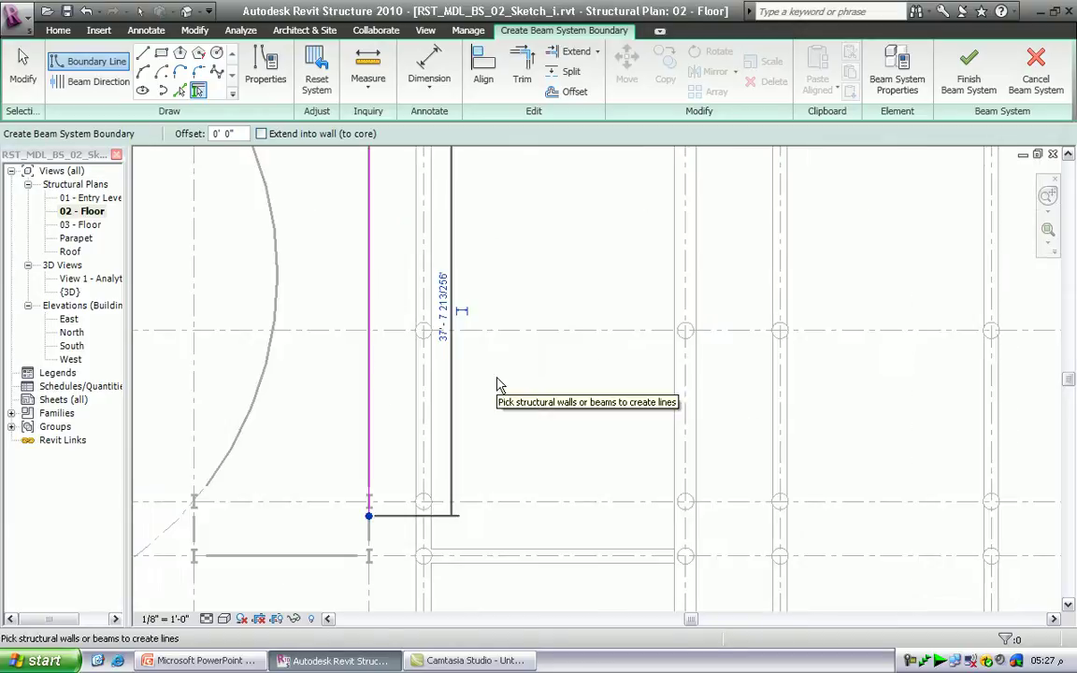
click(367, 548)
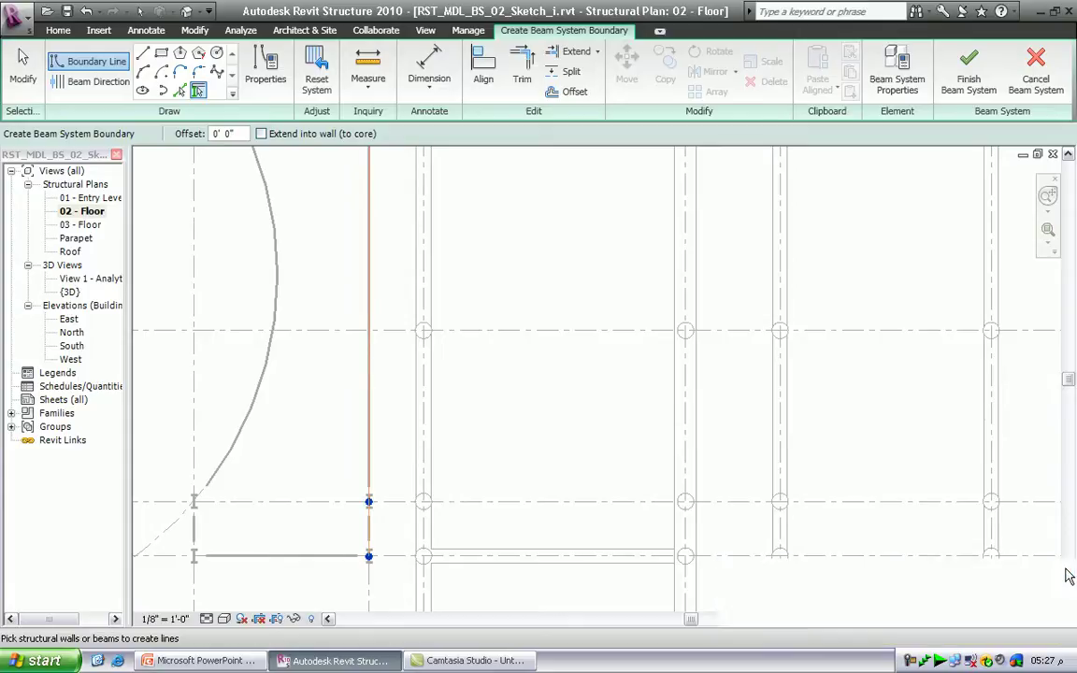
click(287, 556)
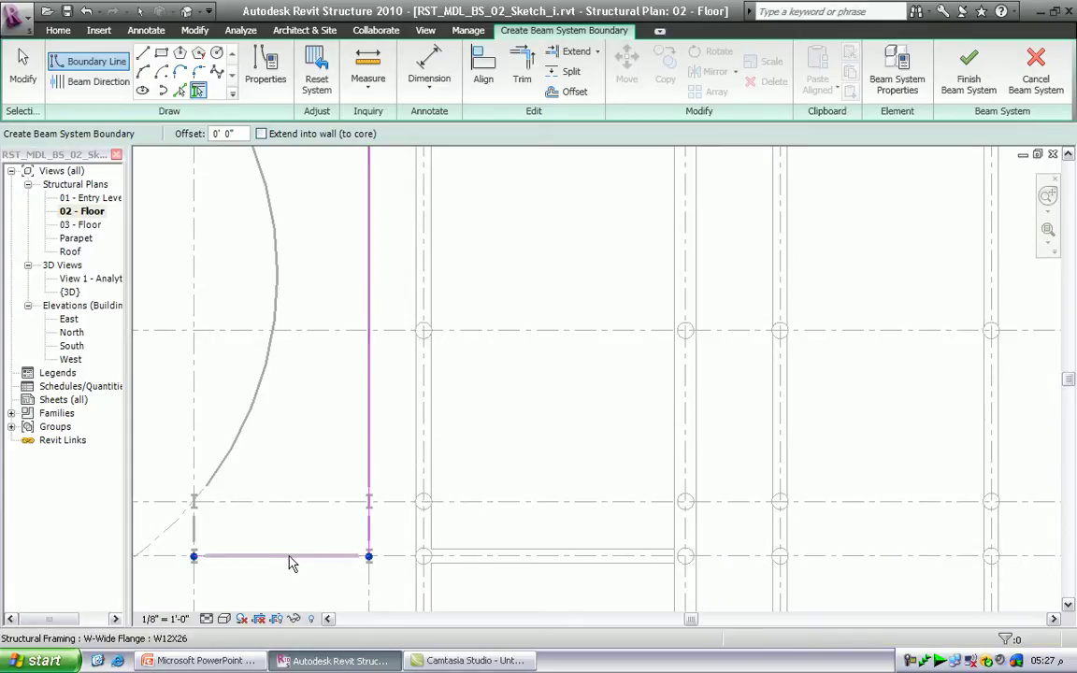
click(196, 484)
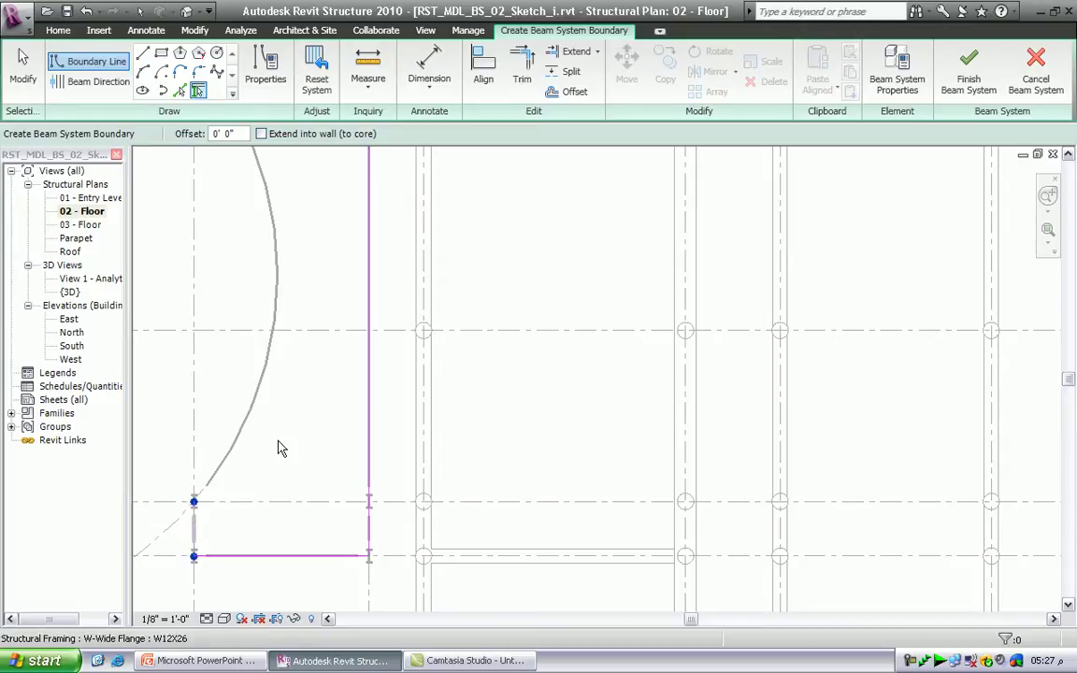
click(374, 393)
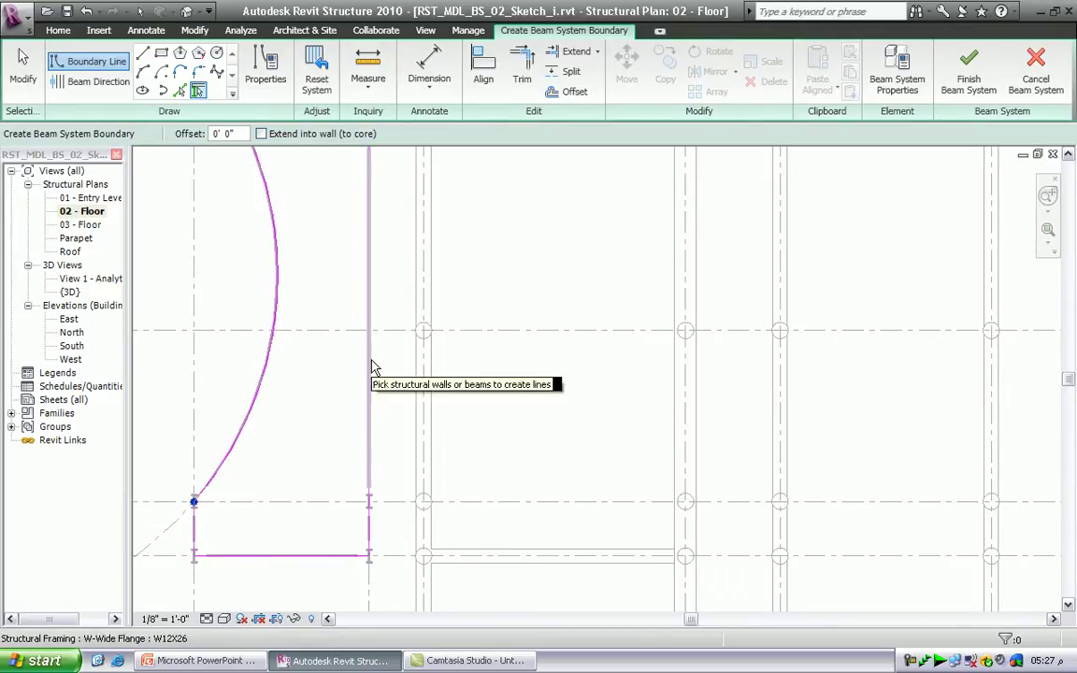
scroll(373, 348, down, 2)
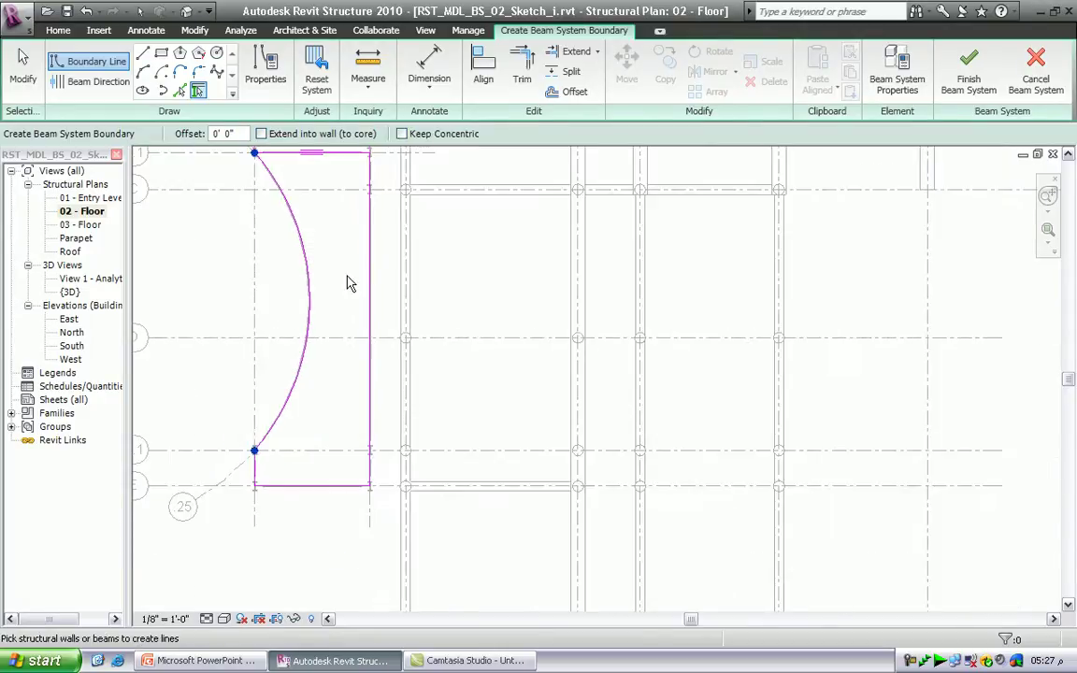
scroll(407, 248, down, 1)
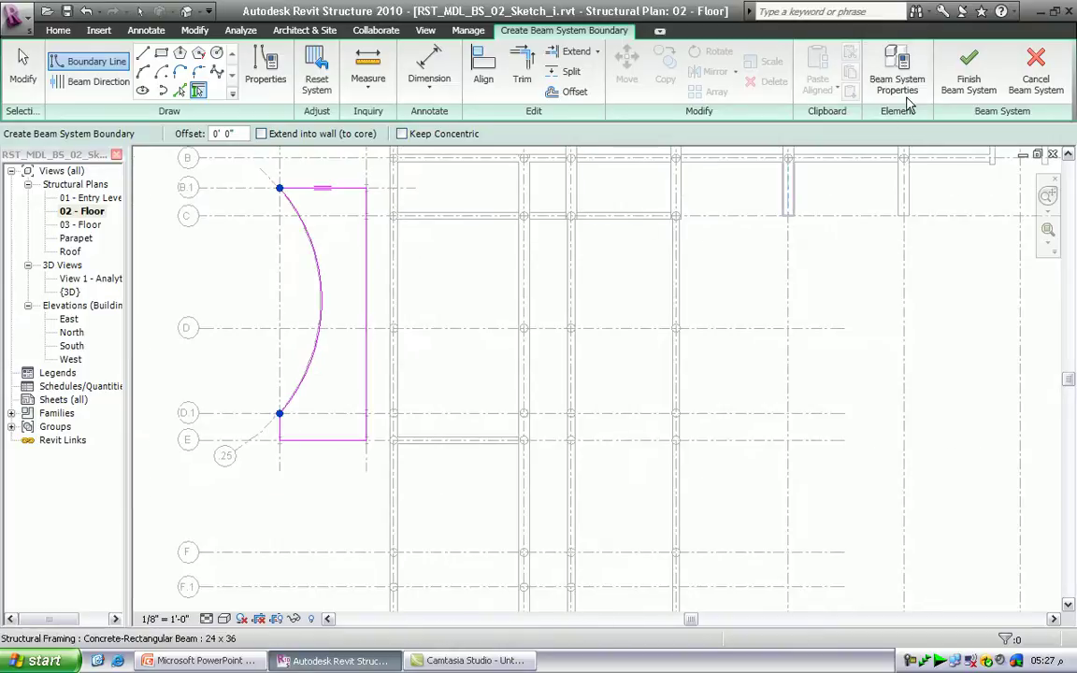
click(973, 73)
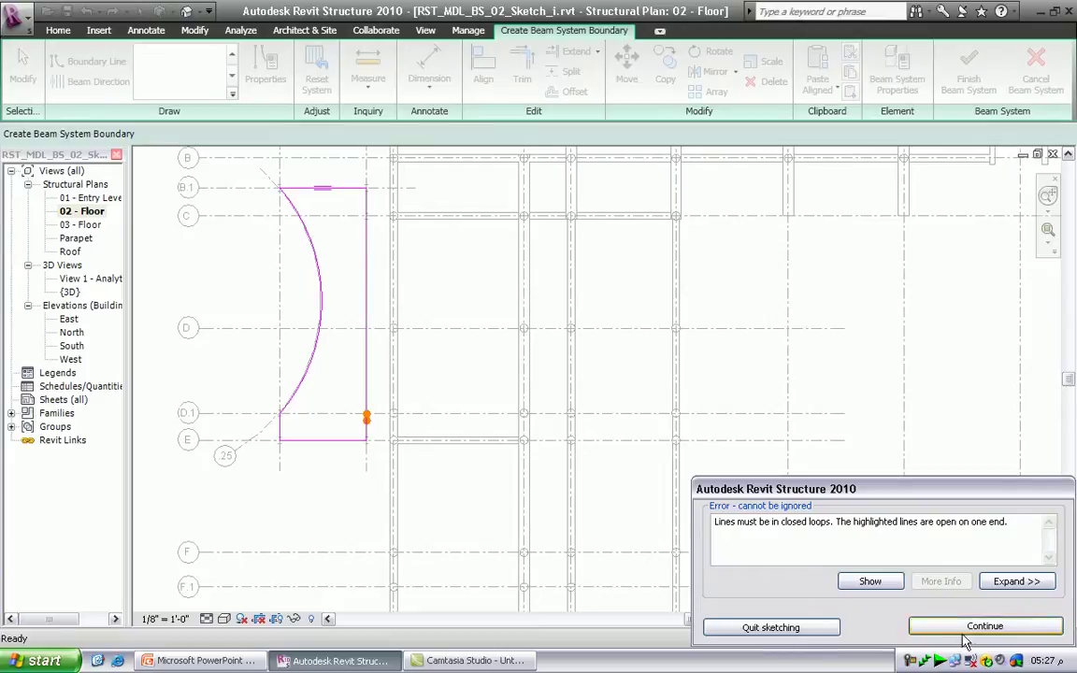
Step: Dismiss the open-loop error, cancel the sketch, zoom to fit, and start a fresh boundary sketch
click(972, 628)
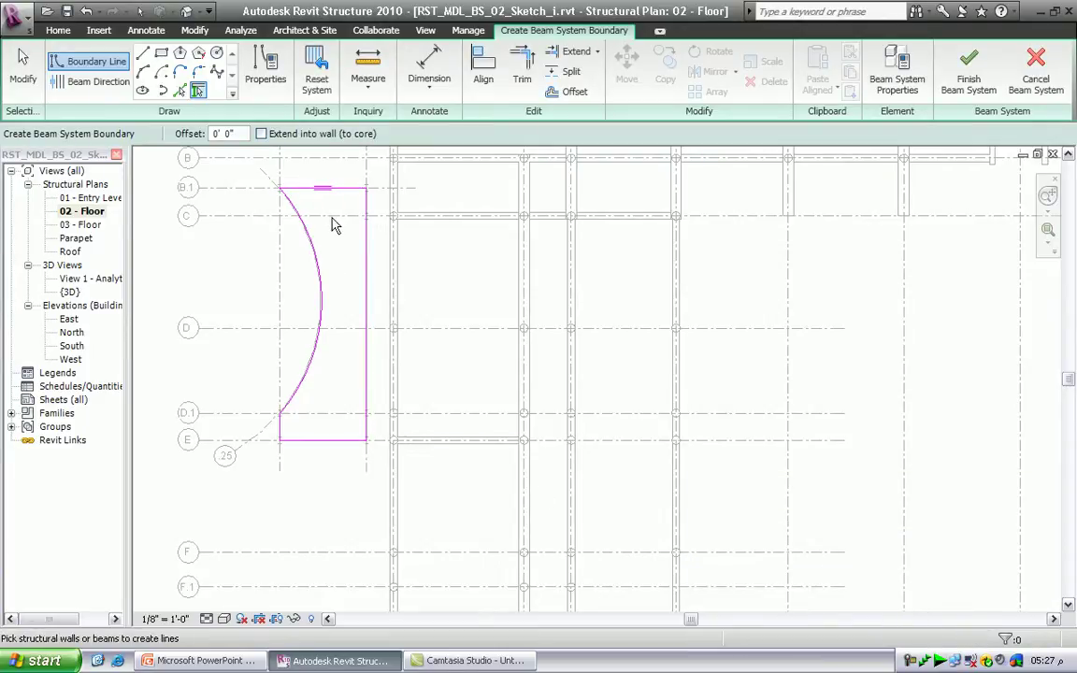
key(Escape)
key(Escape)
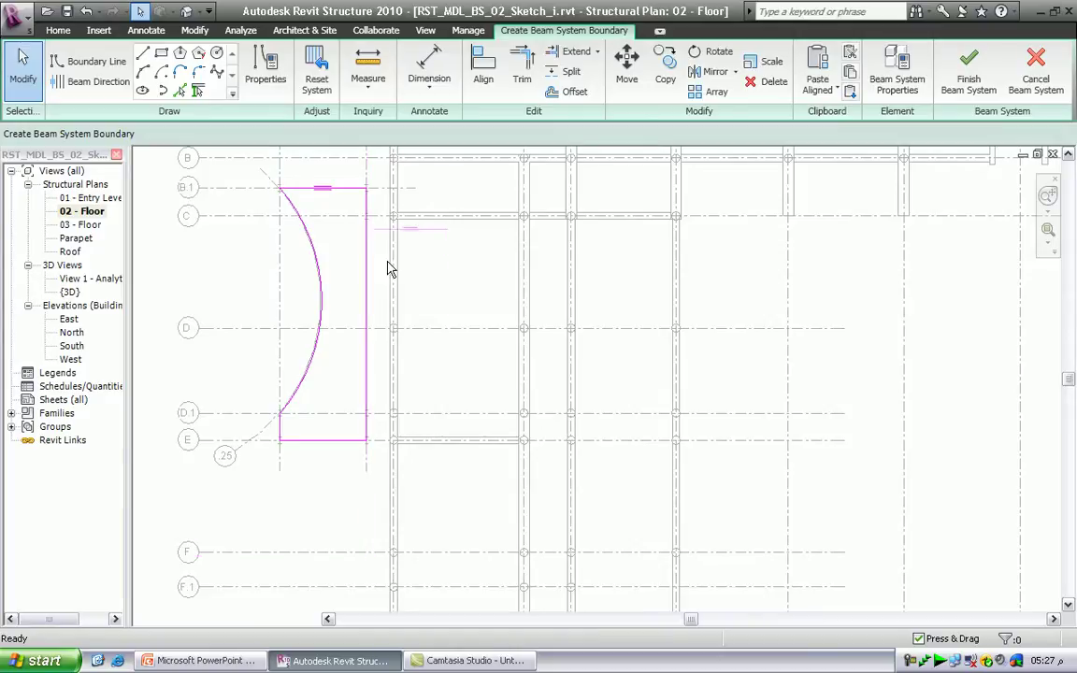
key(ctrl+z)
key(z)
key(f)
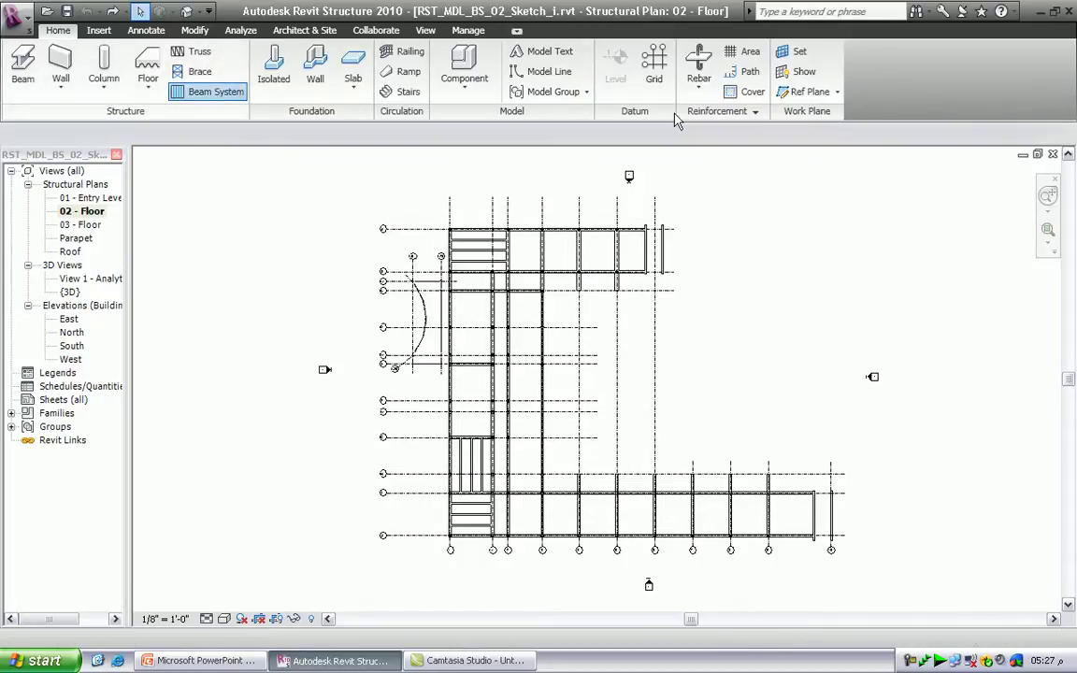
click(299, 77)
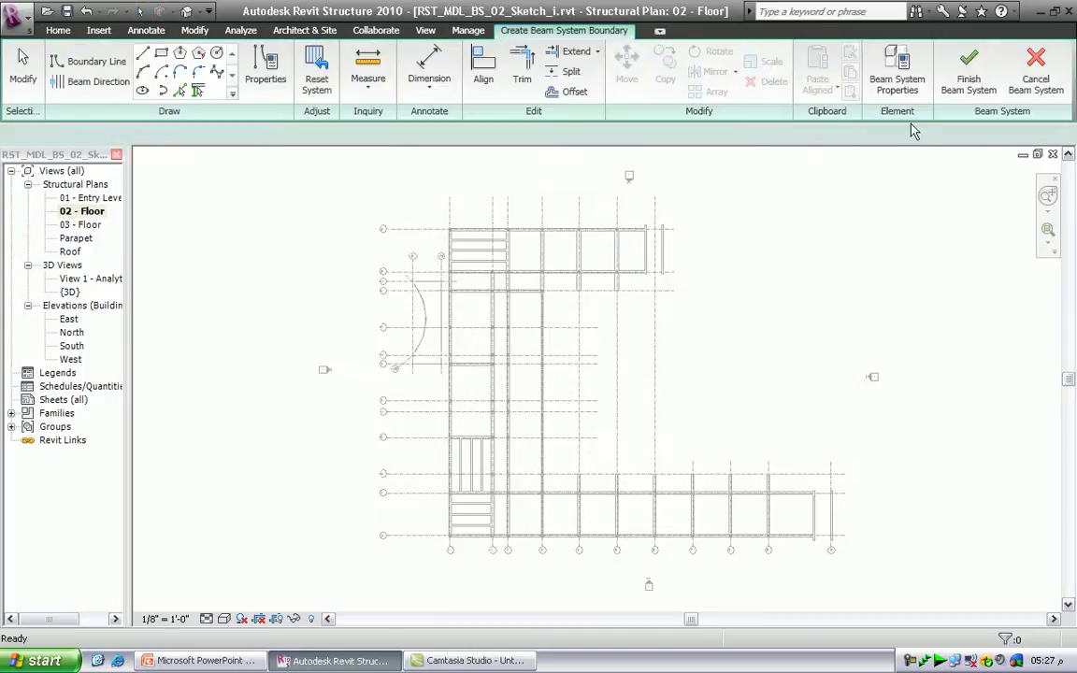
Step: Set the beam system's elevation to -5", layout to Fixed Distance and beam type to W12X26
click(904, 94)
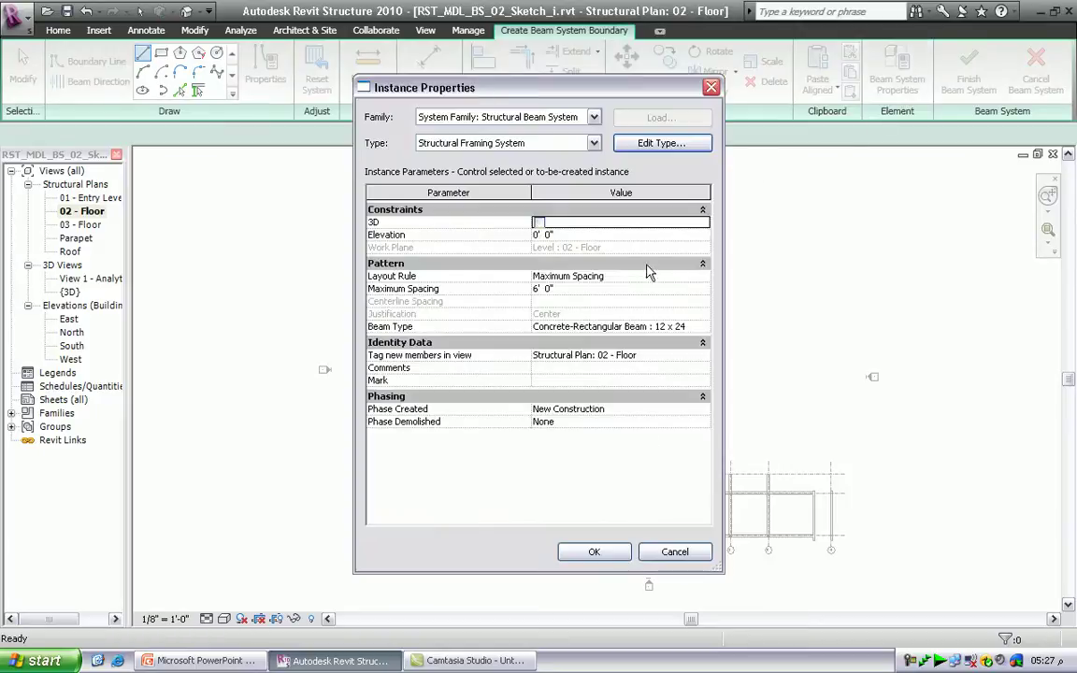
click(549, 235)
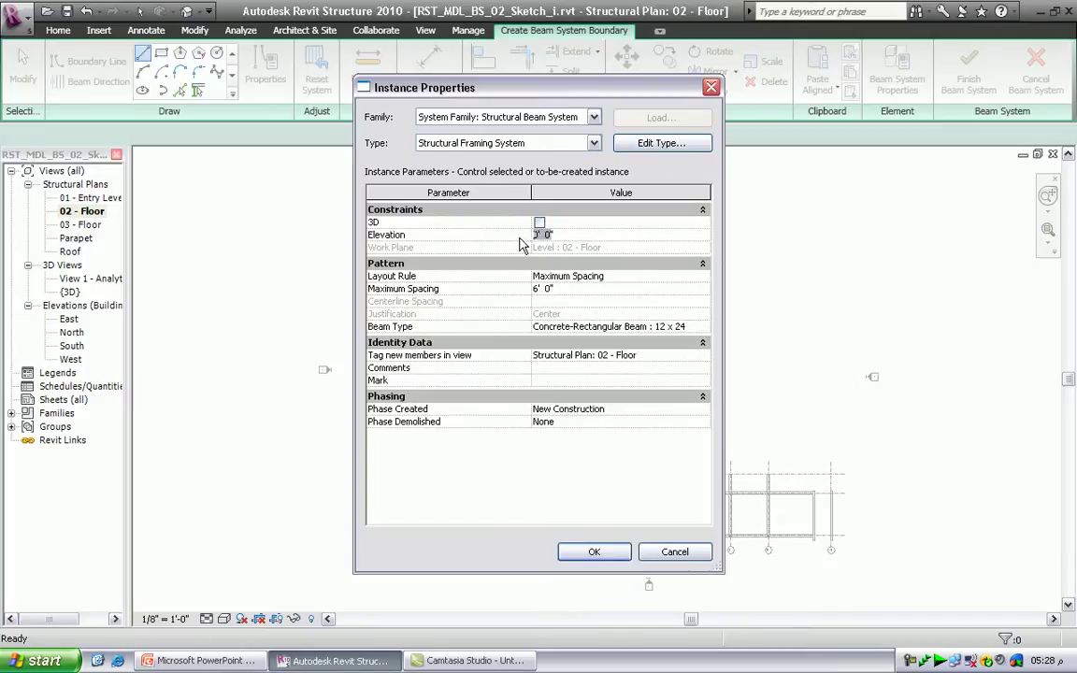
text(-5)
click(587, 277)
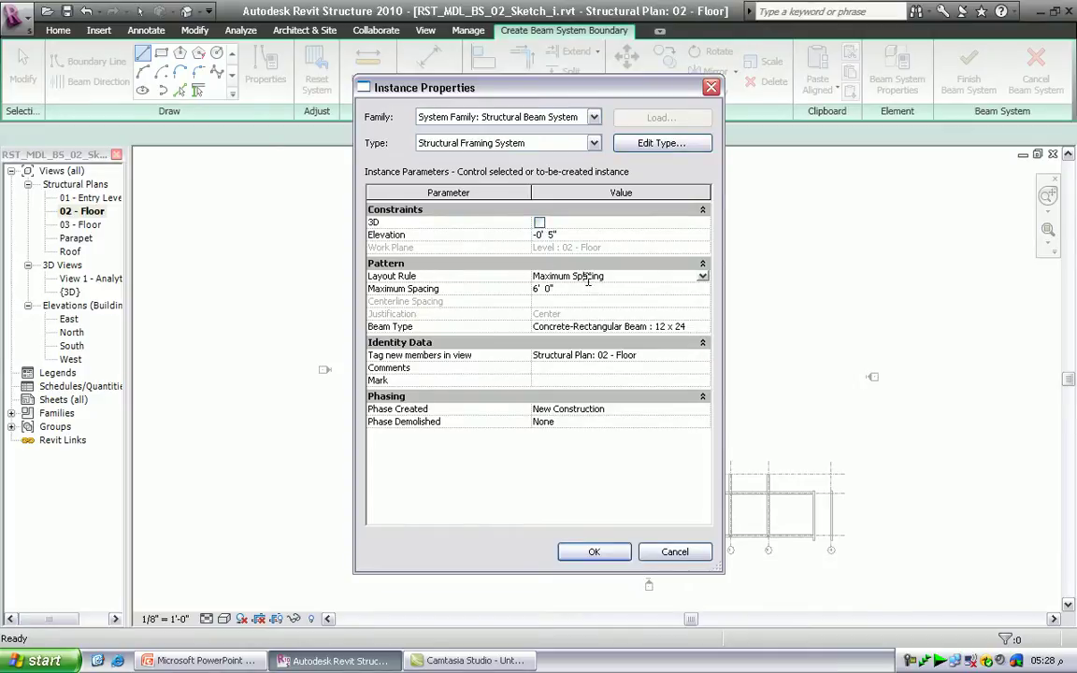
click(702, 276)
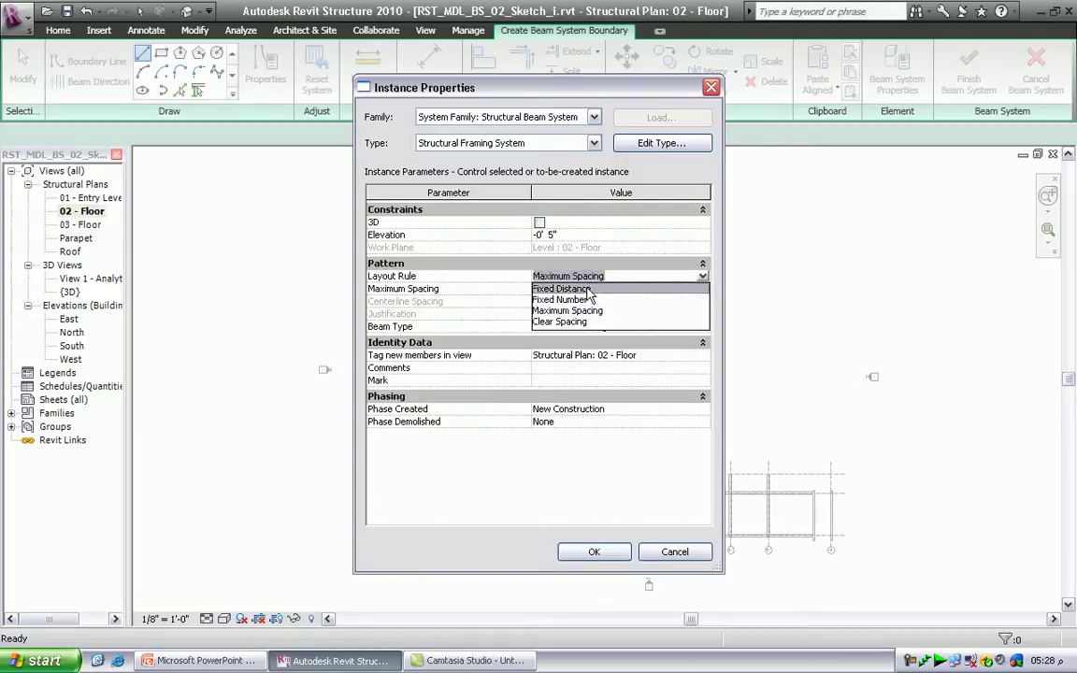
click(581, 289)
click(687, 327)
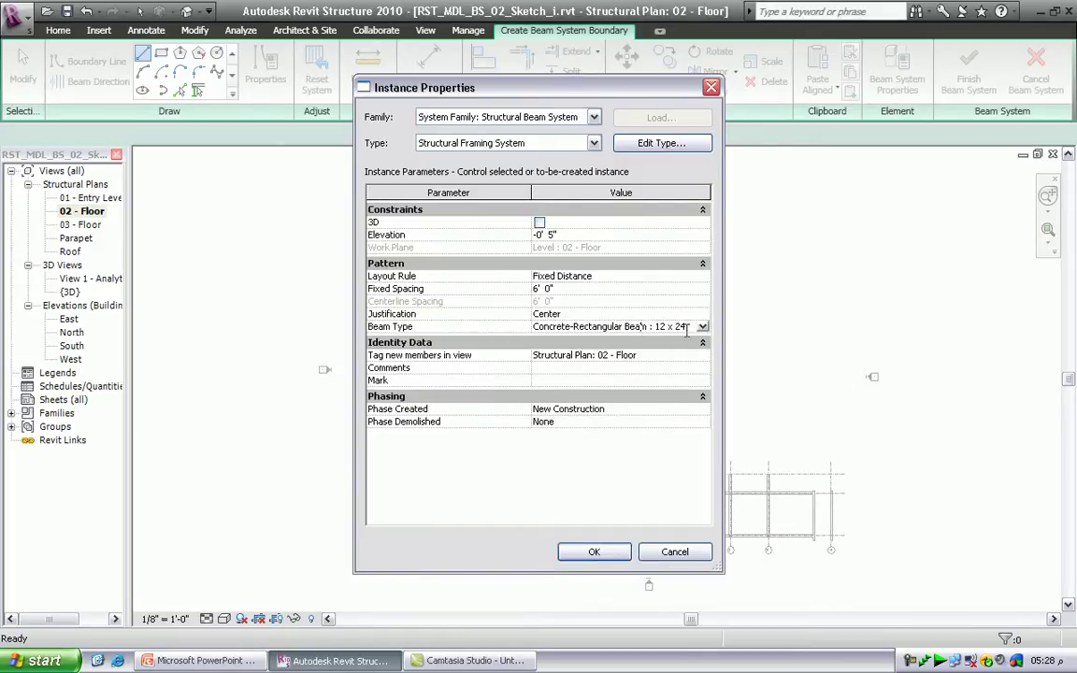
click(702, 328)
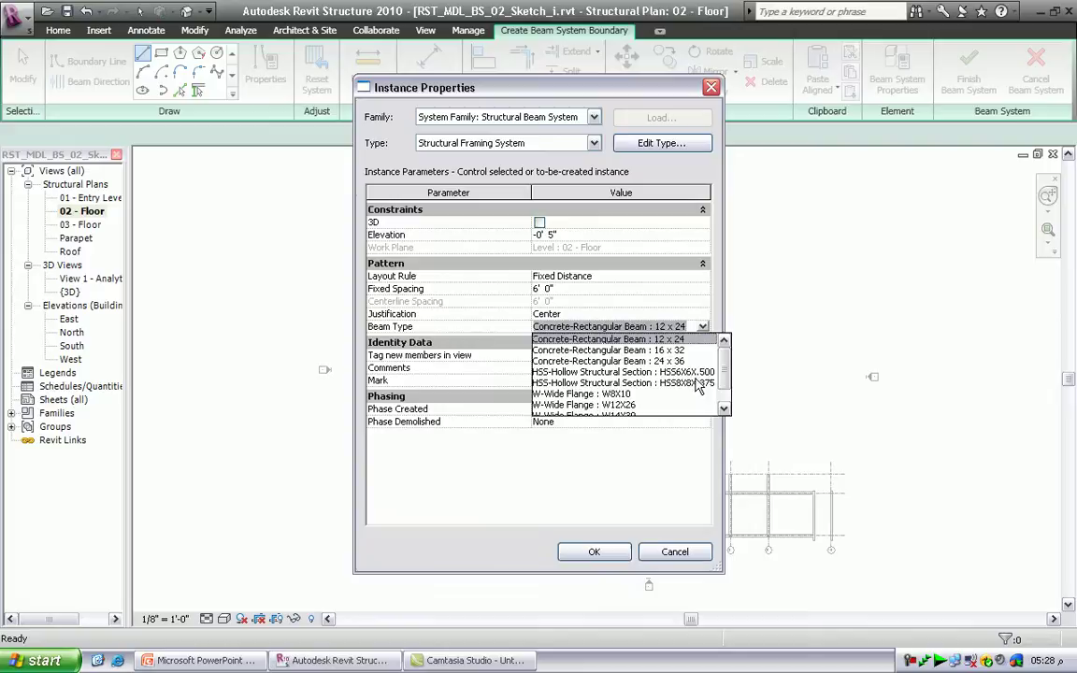
click(621, 406)
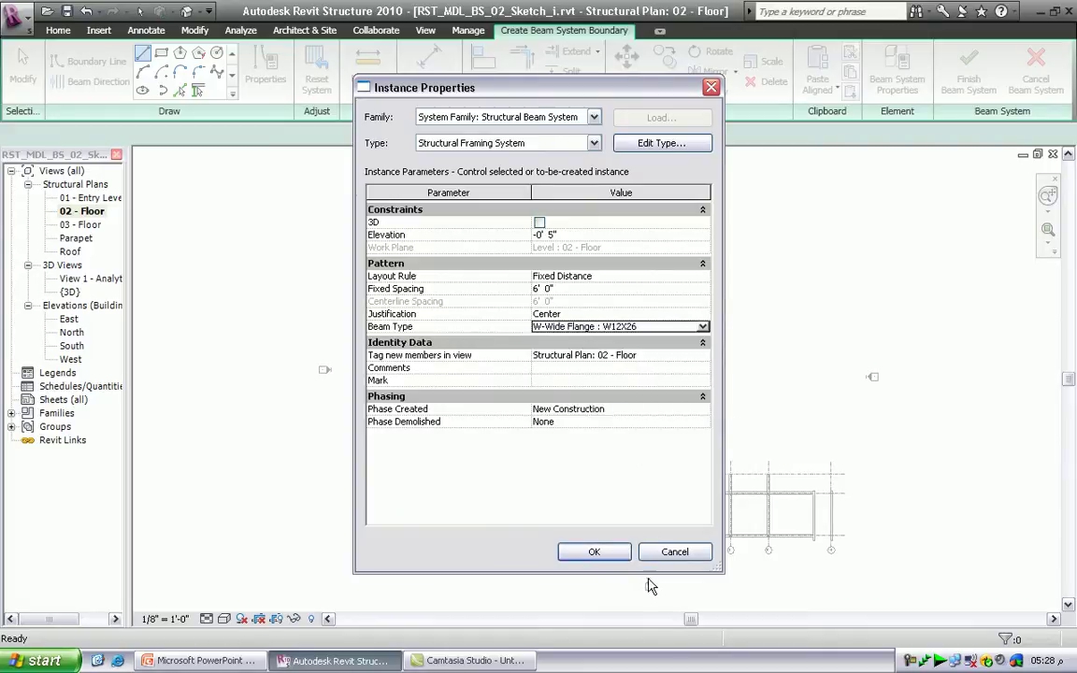
click(609, 553)
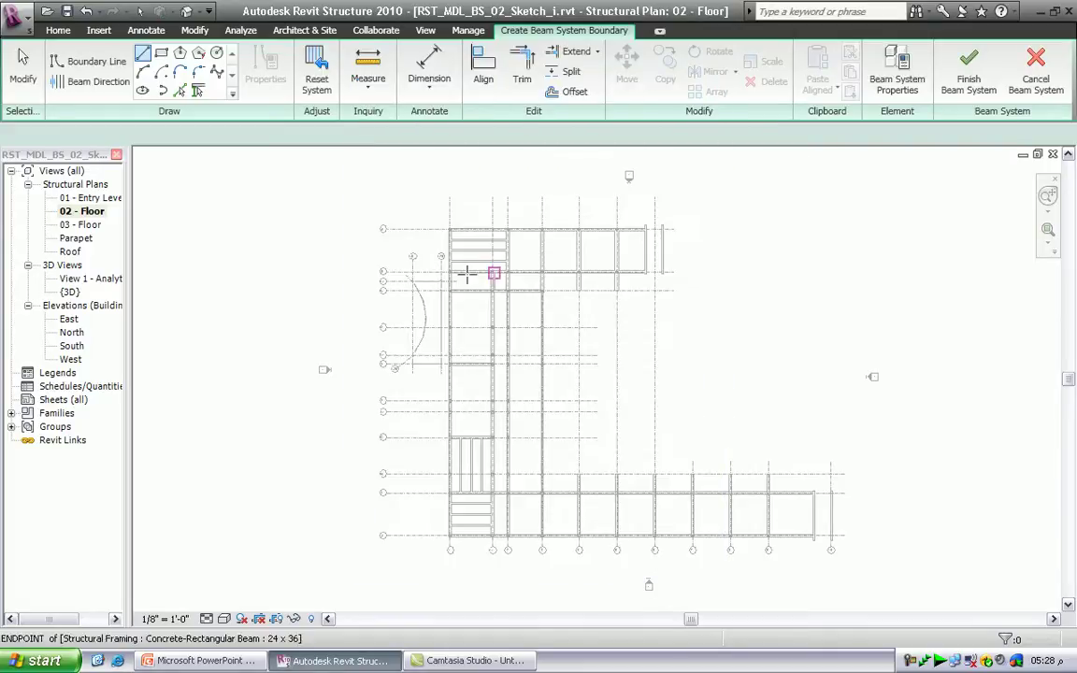
Step: Zoom into the curved bay and pick the B.1 beam and grid-75 beams up to D.1 as boundary
click(1048, 231)
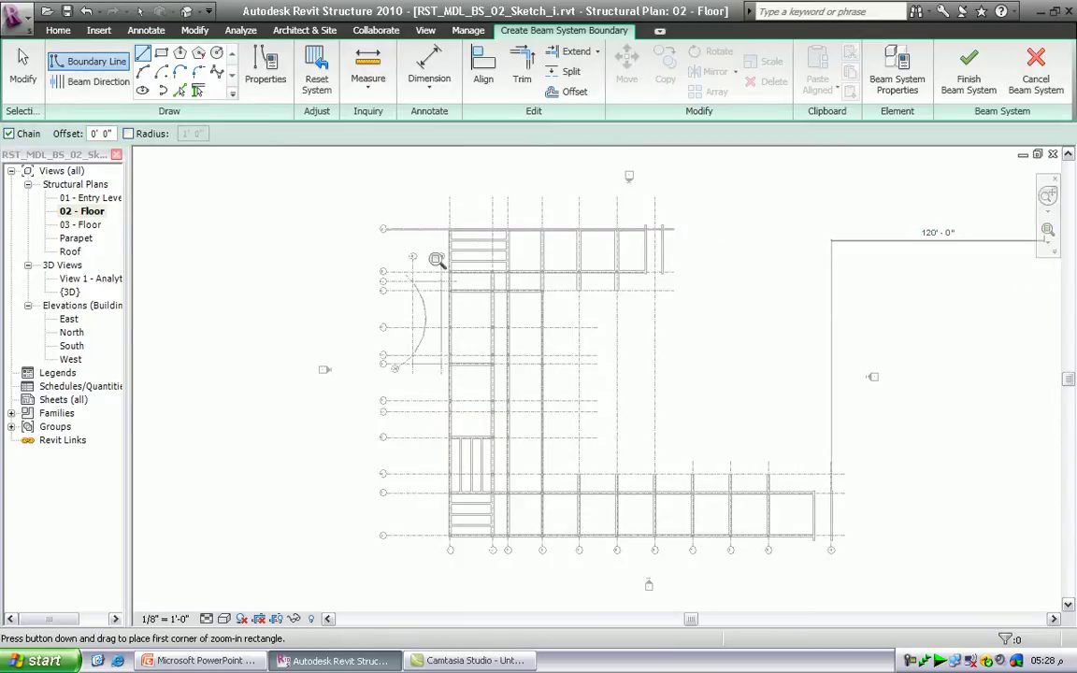
drag(396, 264, 481, 402)
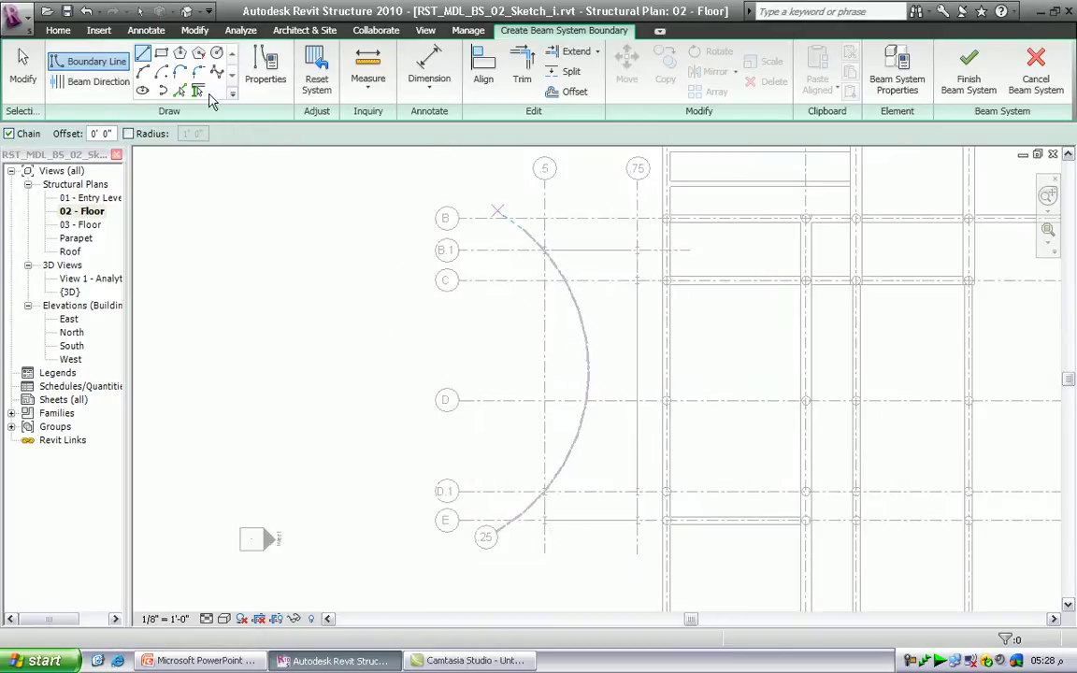
click(198, 90)
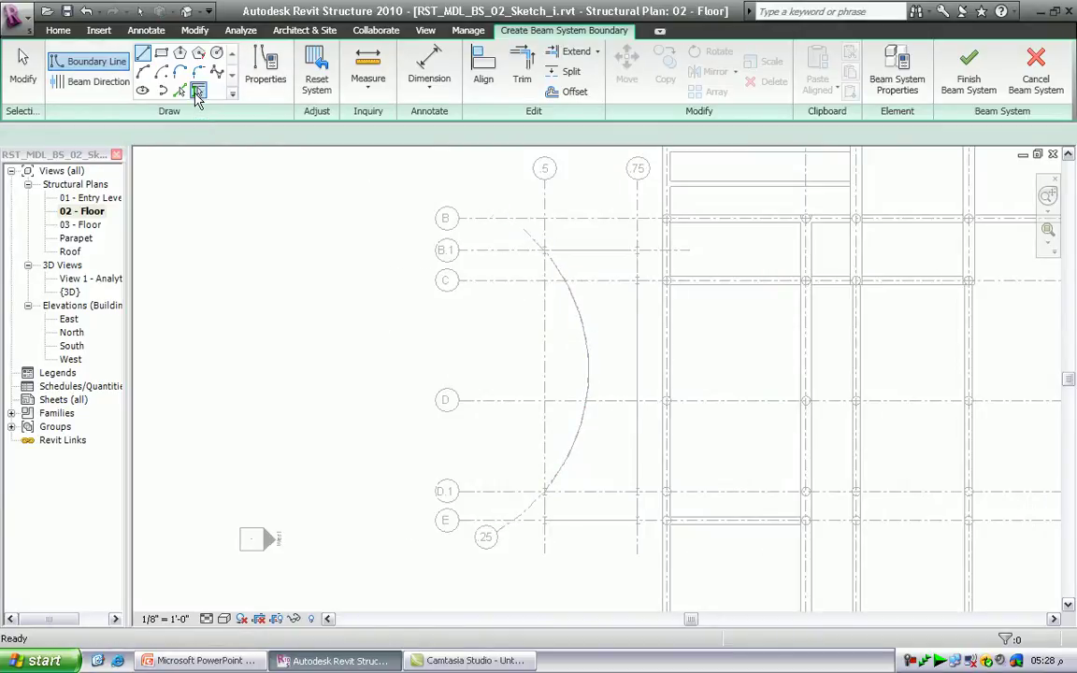
click(581, 250)
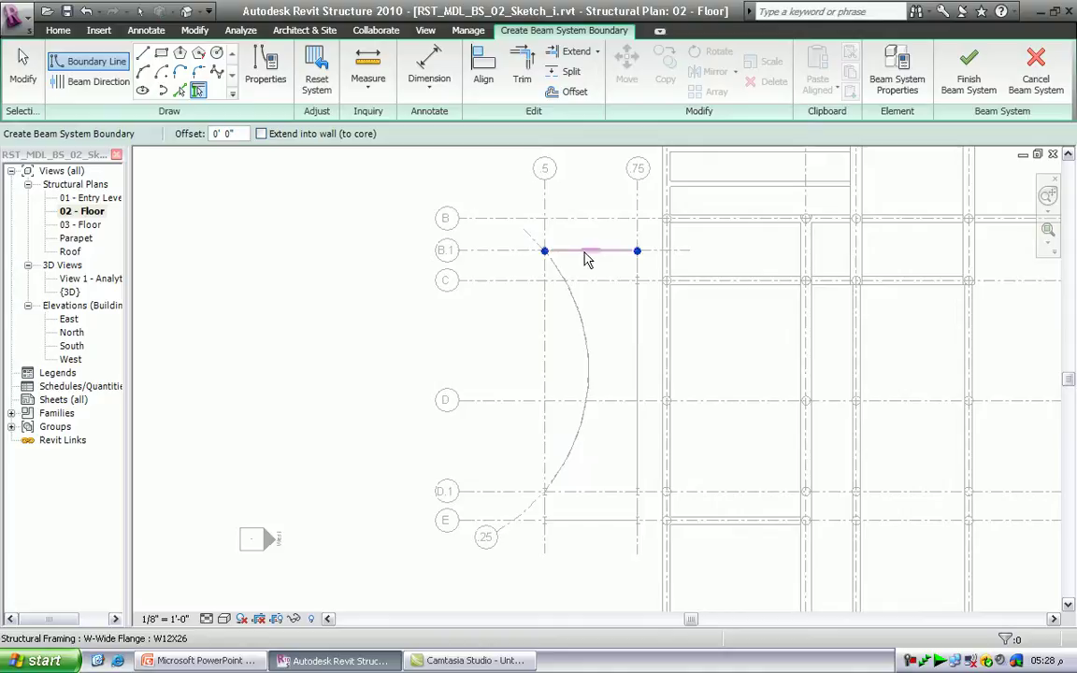
click(639, 271)
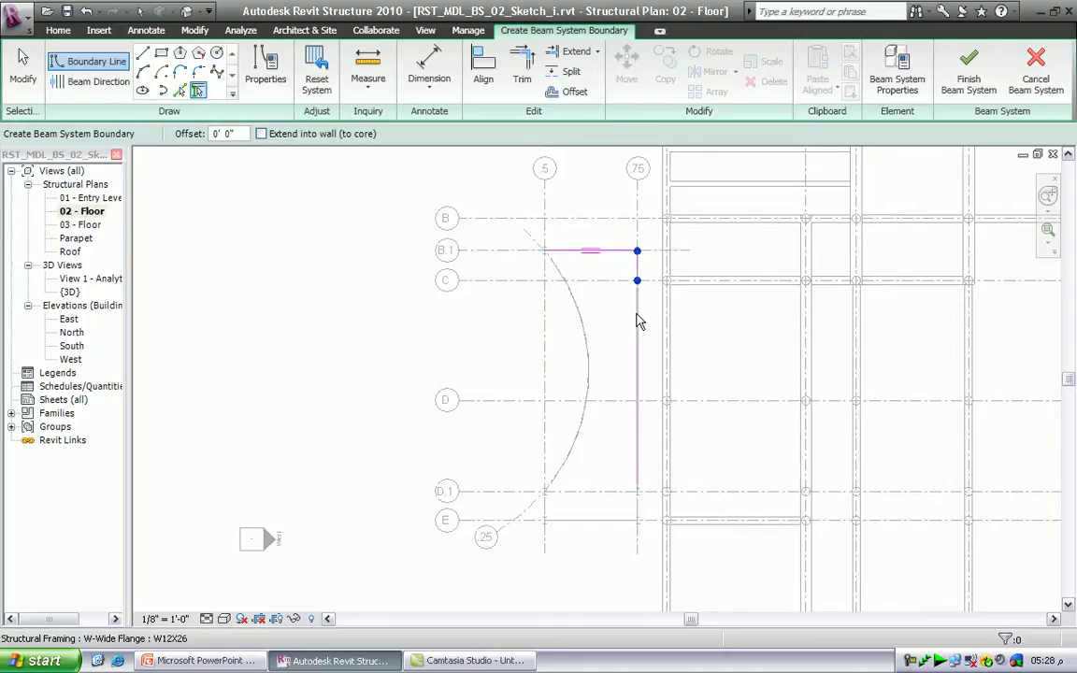
click(639, 314)
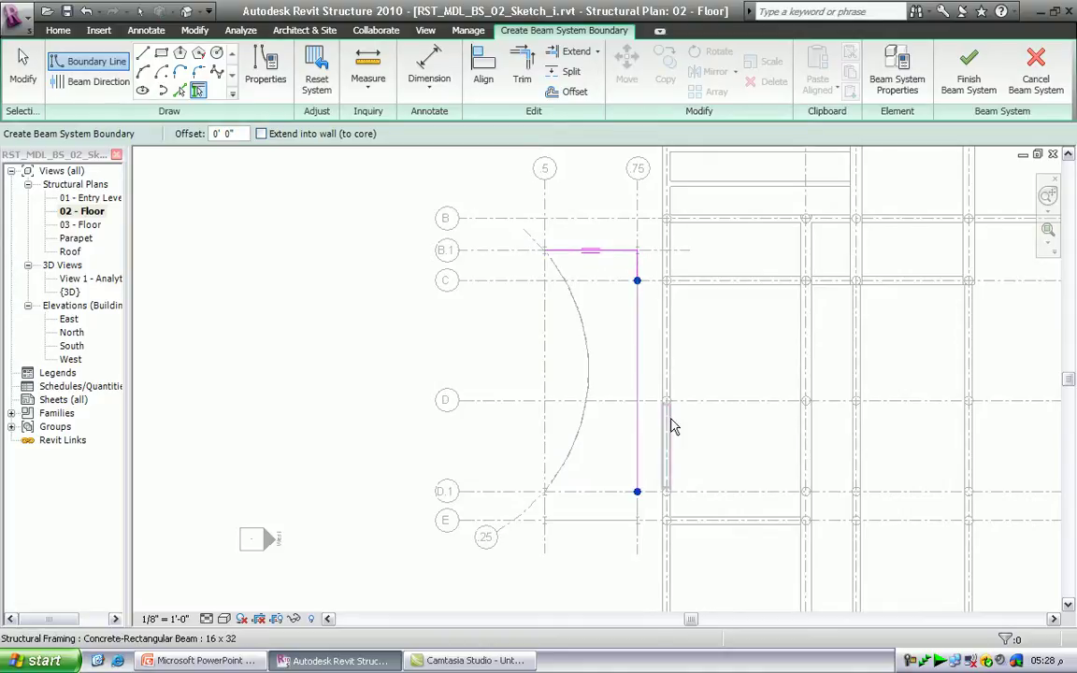
Step: Add the grid-75 D.1–E, grid E and grid-5 beams and the curved edge, then finish
click(635, 512)
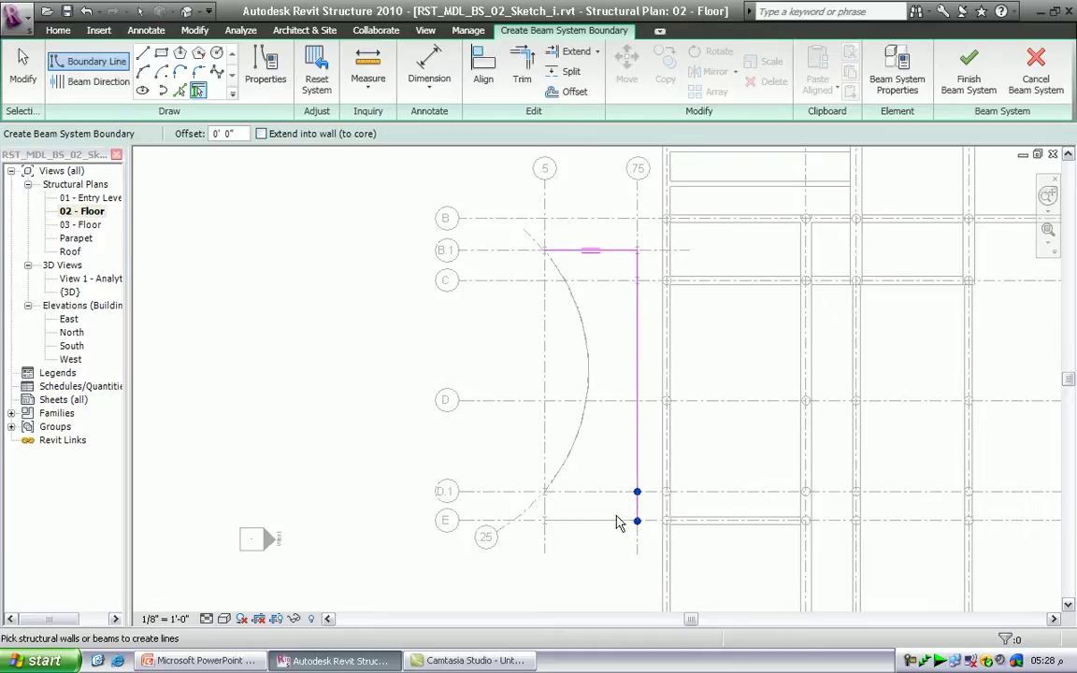
click(585, 520)
click(546, 509)
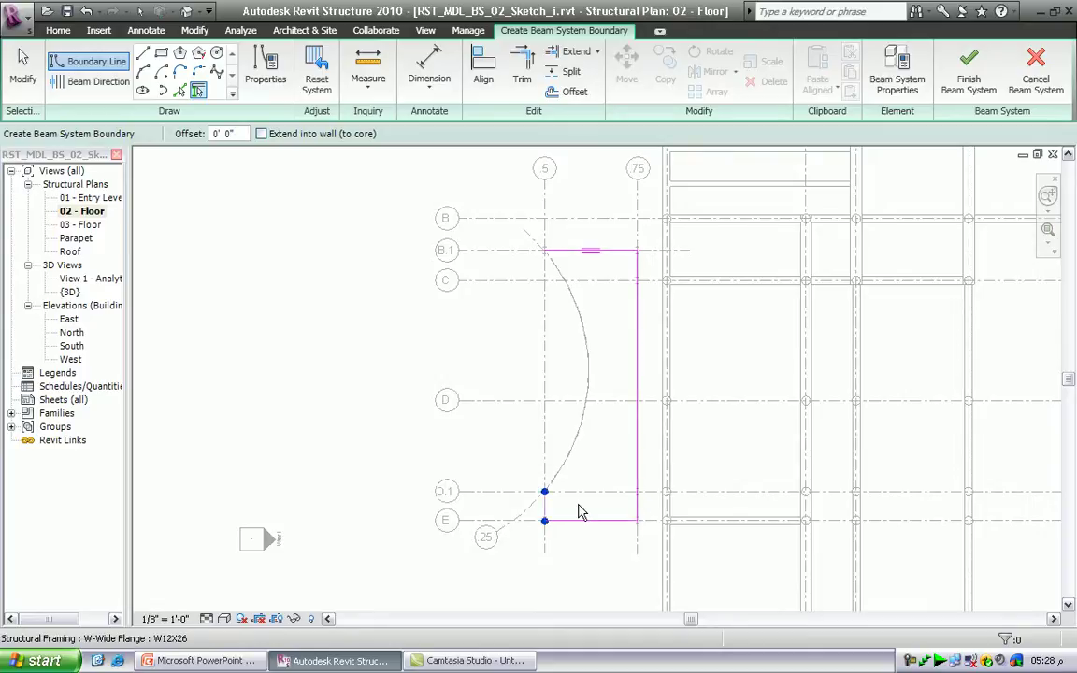
click(583, 436)
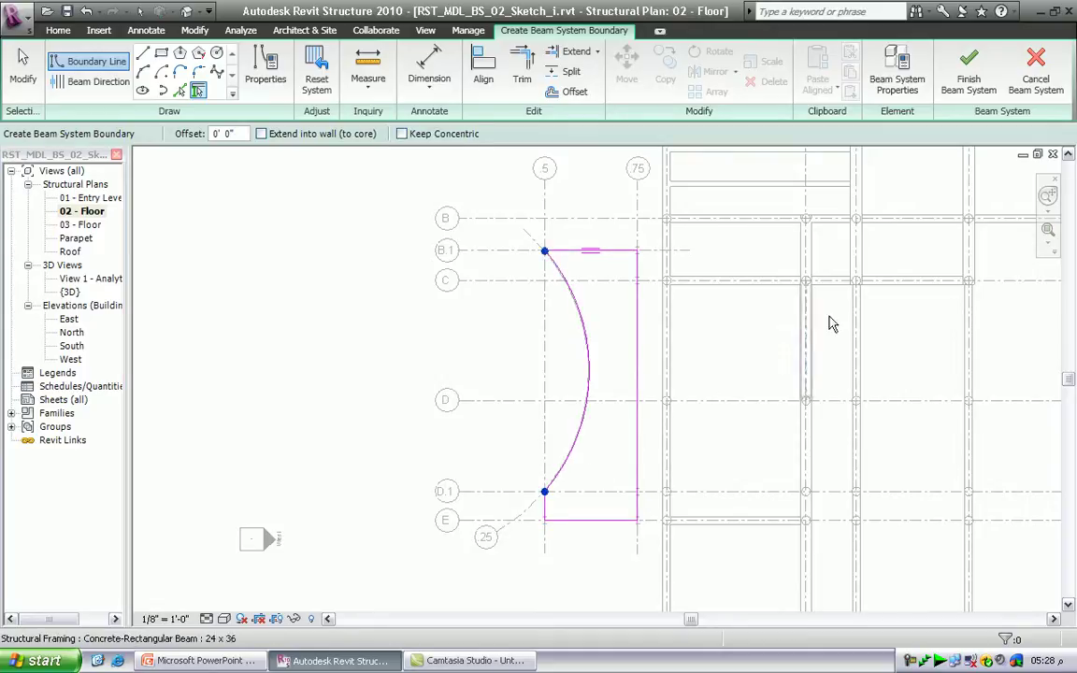
click(973, 86)
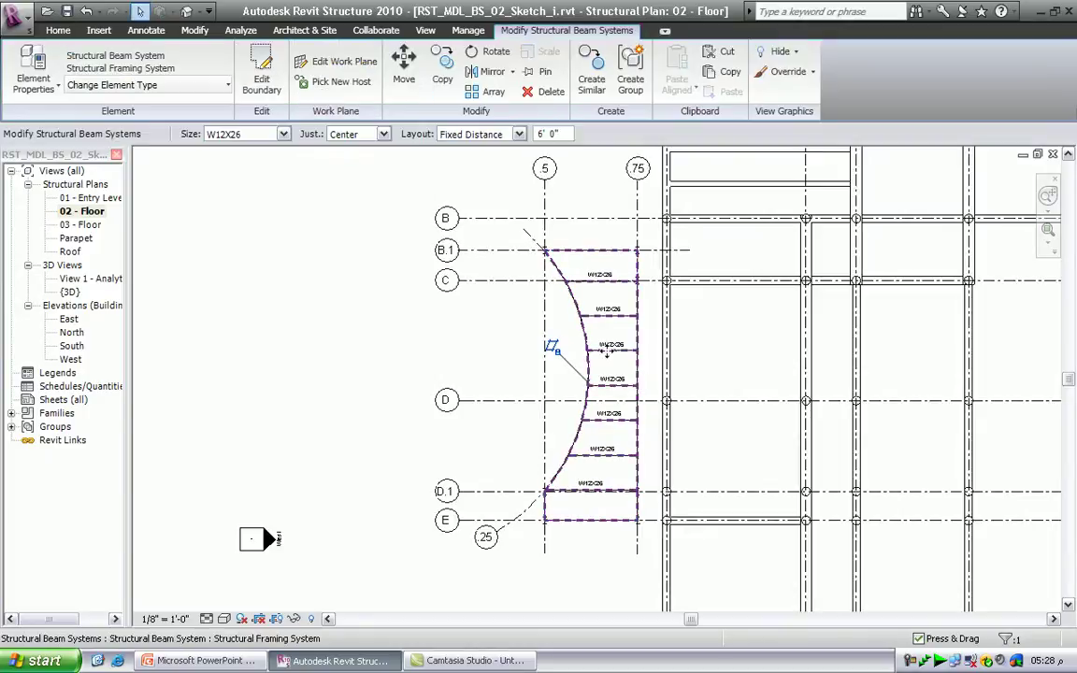
Step: Zoom in to inspect the W12X26 beams filling the curved bay, deselect, and zoom back out
scroll(631, 349, up, 3)
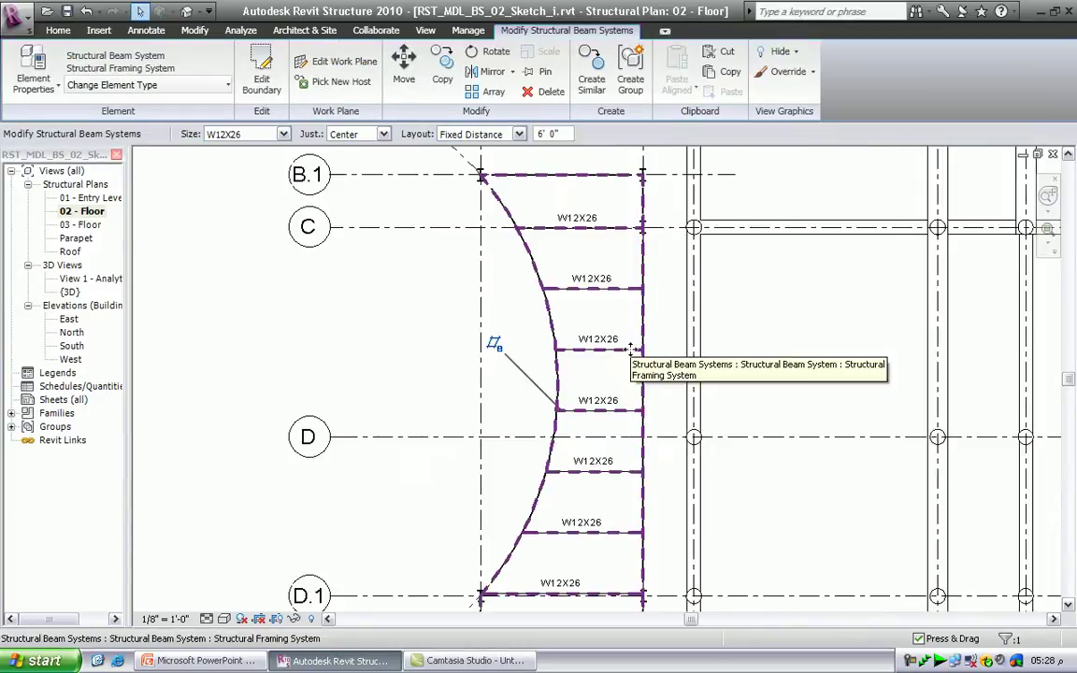
scroll(631, 349, up, 2)
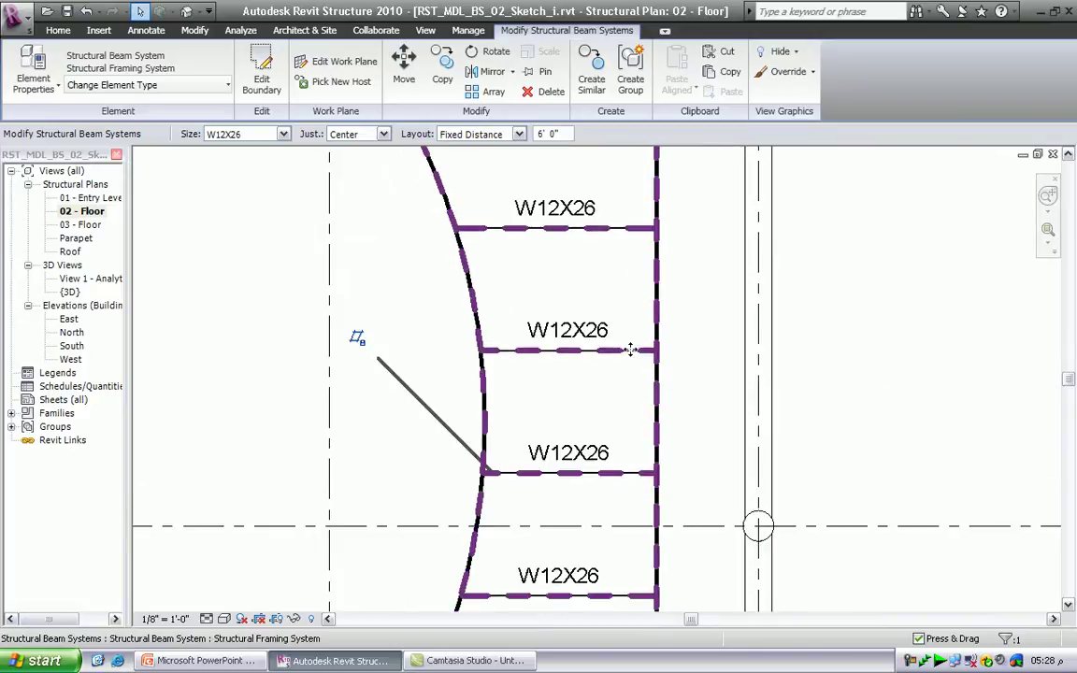
click(652, 397)
scroll(652, 397, down, 1)
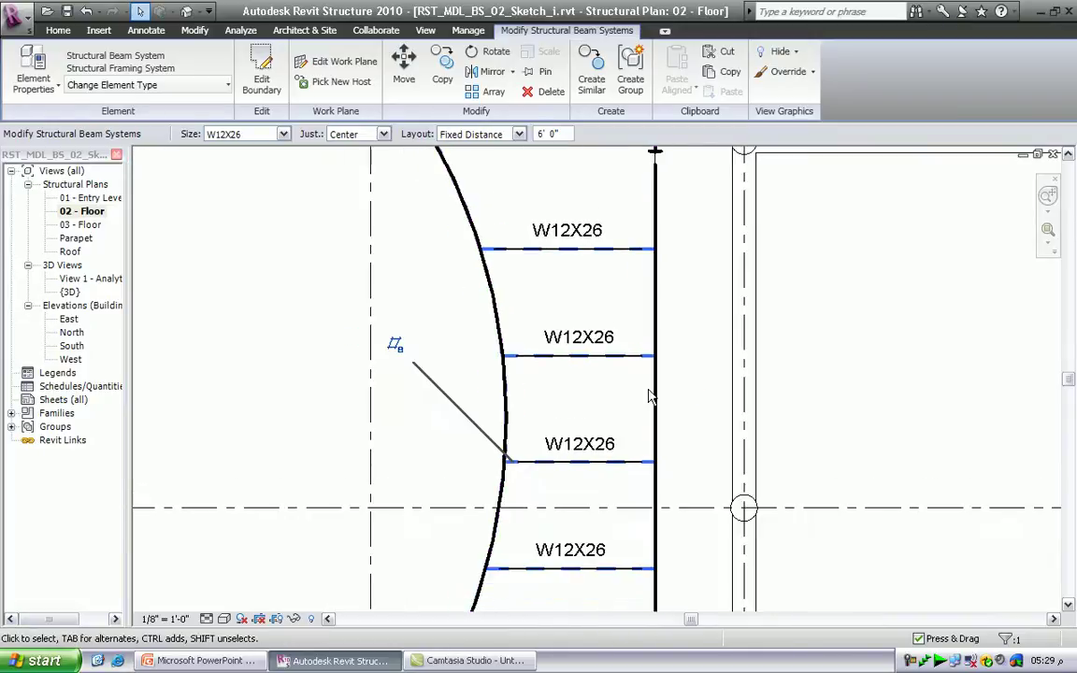
scroll(652, 396, down, 3)
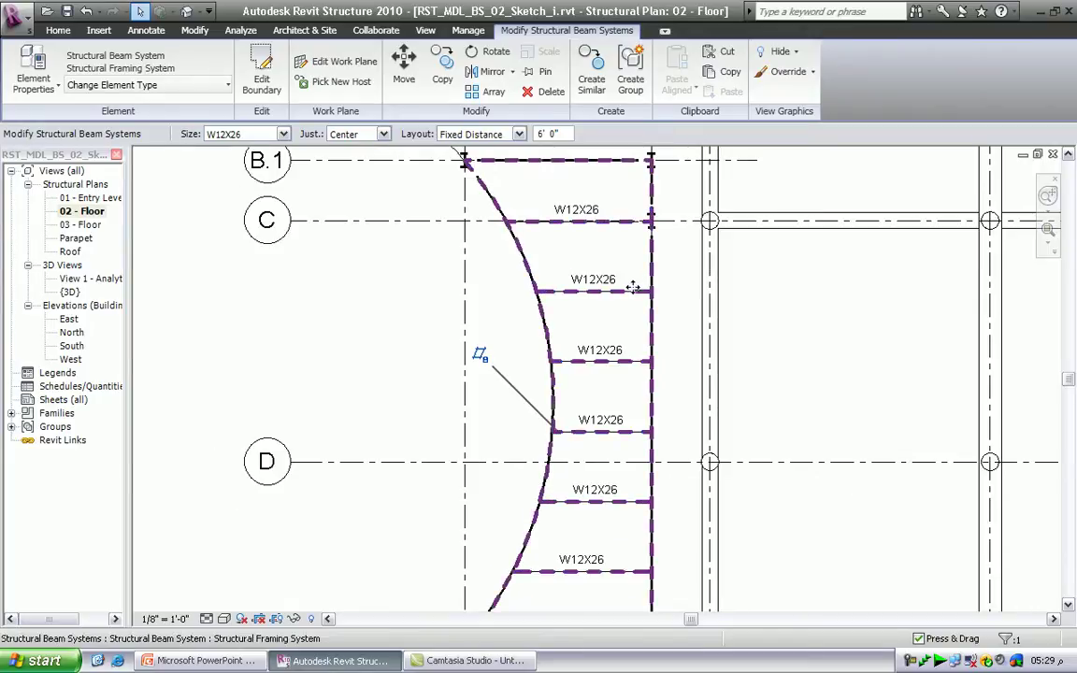
Step: Hide Structural Framing Tags in 02 - Floor's Visibility/Graphics, then open the {3D} view
click(426, 31)
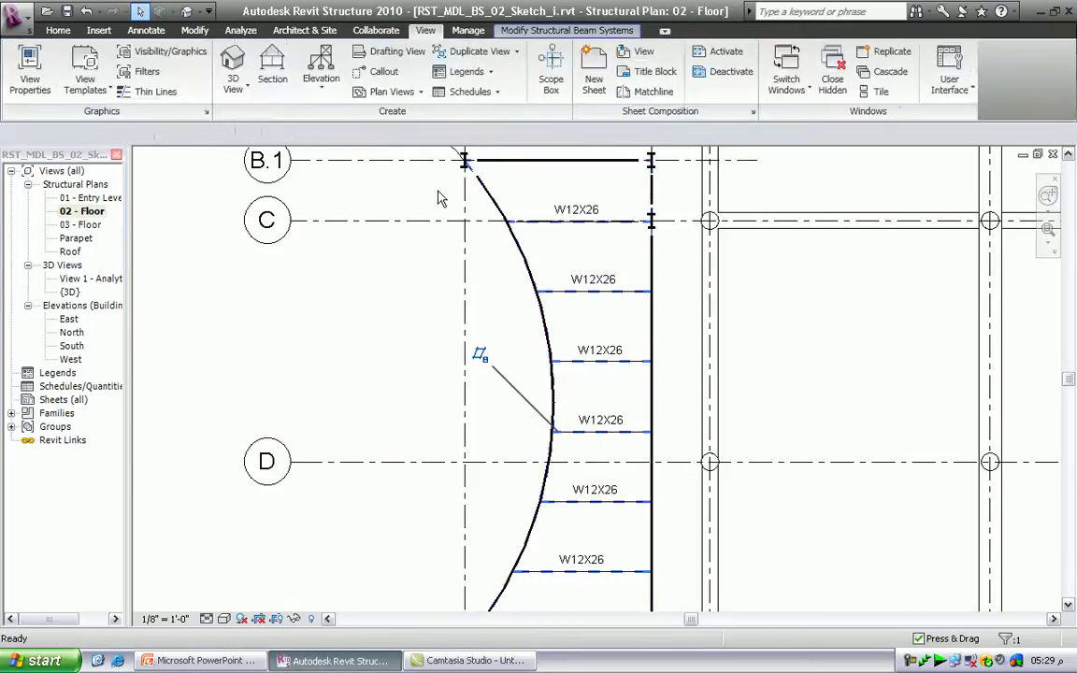
click(152, 55)
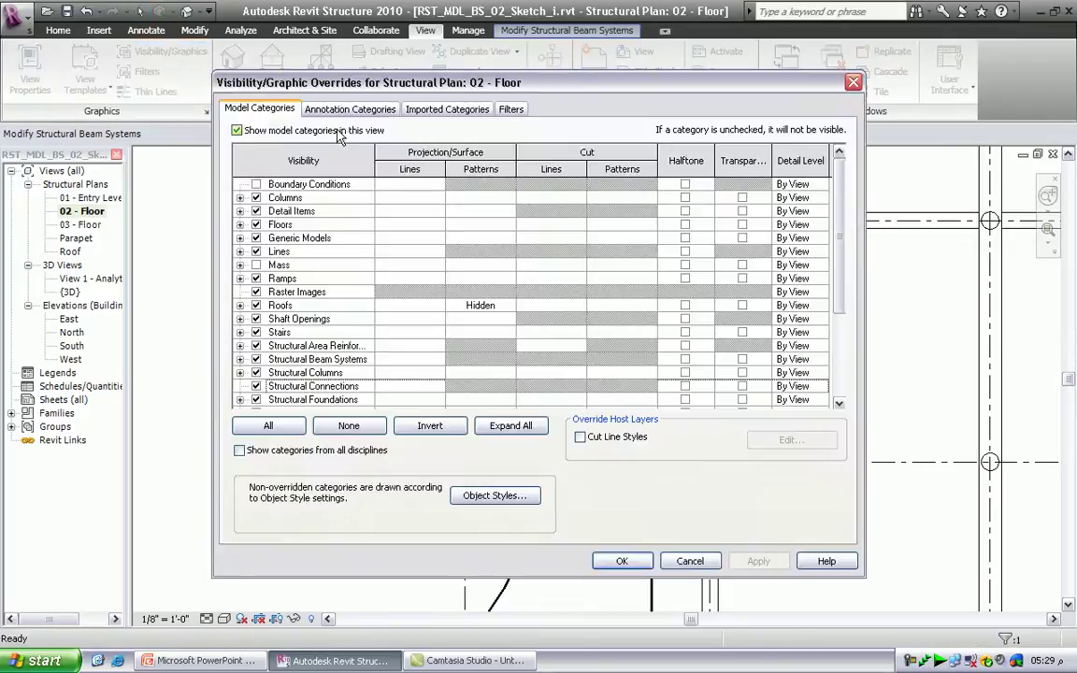
click(340, 116)
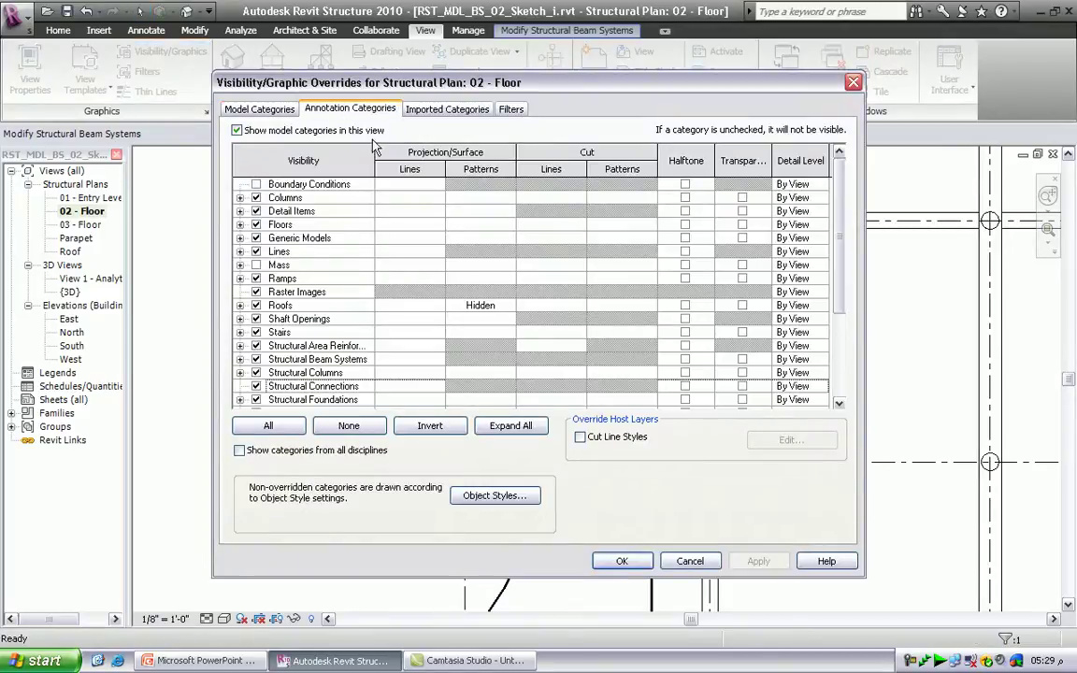
scroll(702, 239, down, 8)
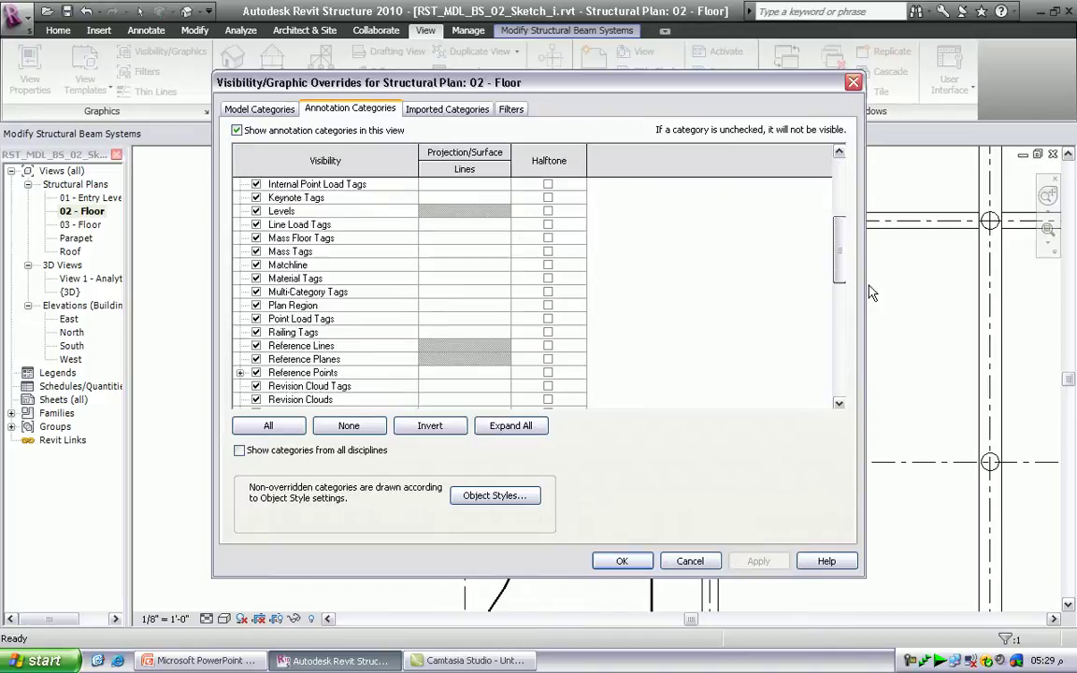
scroll(685, 351, down, 6)
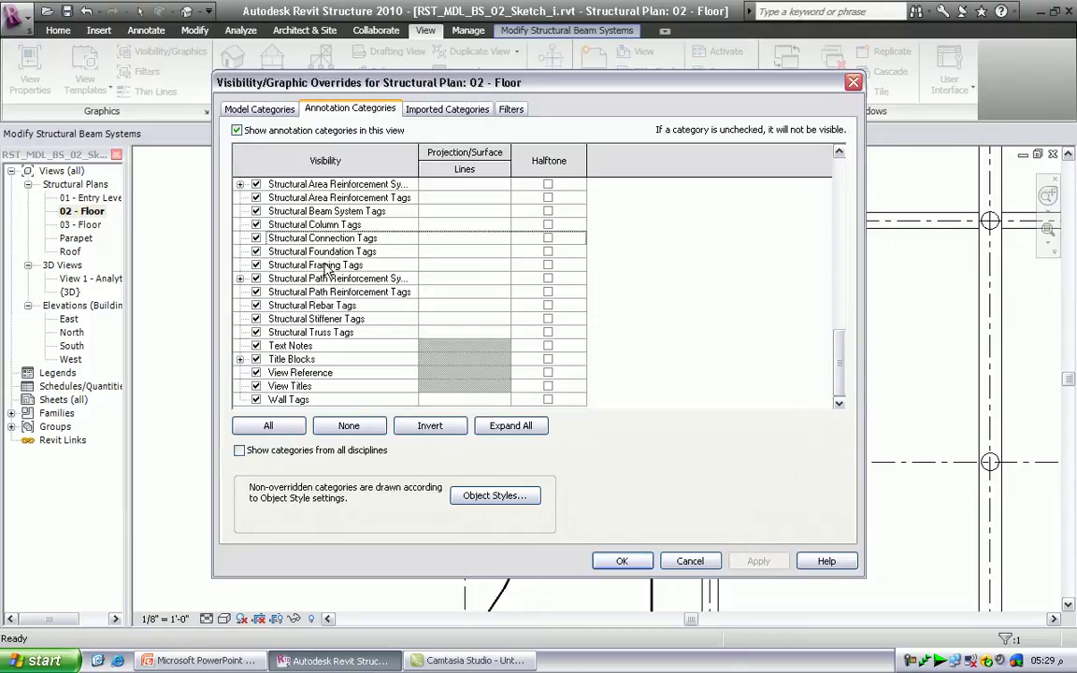
click(256, 266)
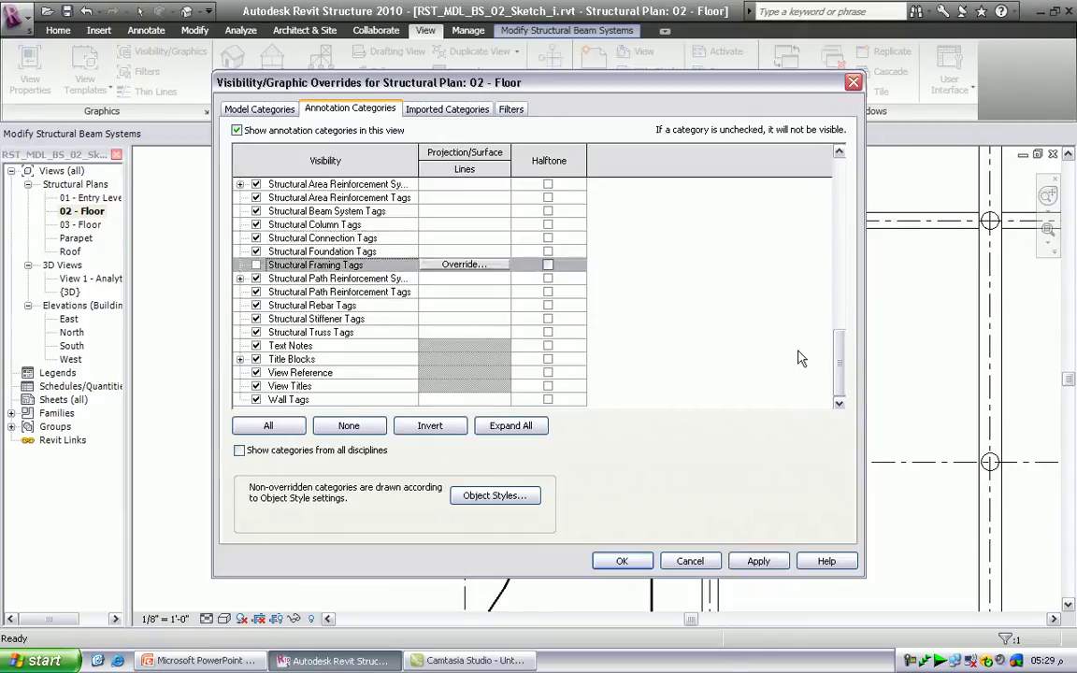
click(757, 561)
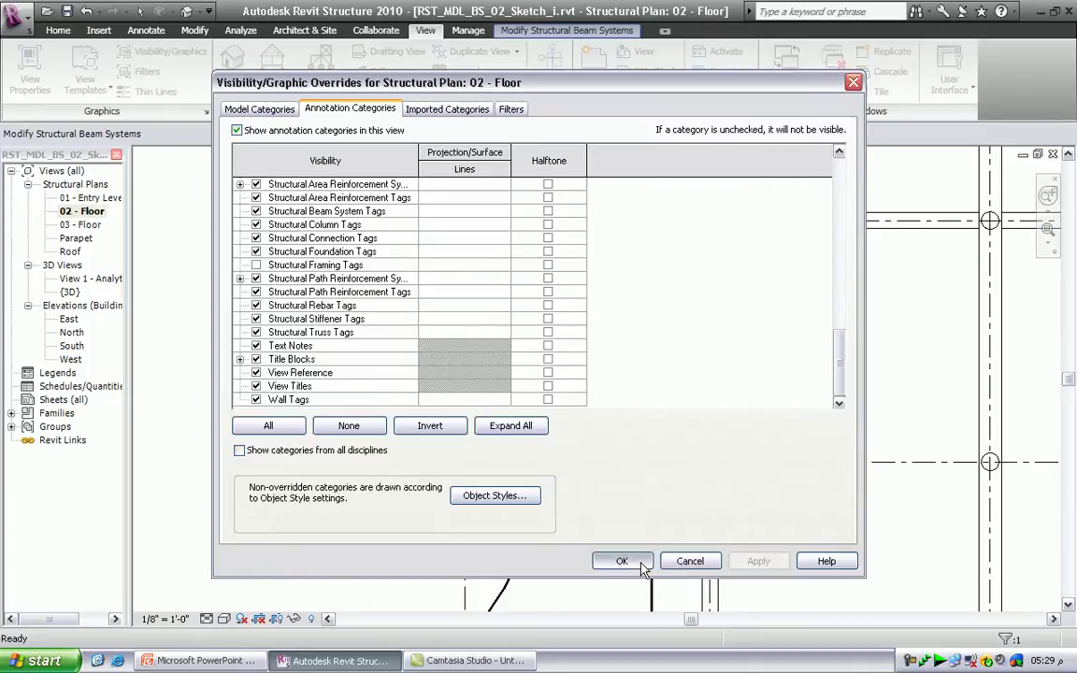
click(622, 561)
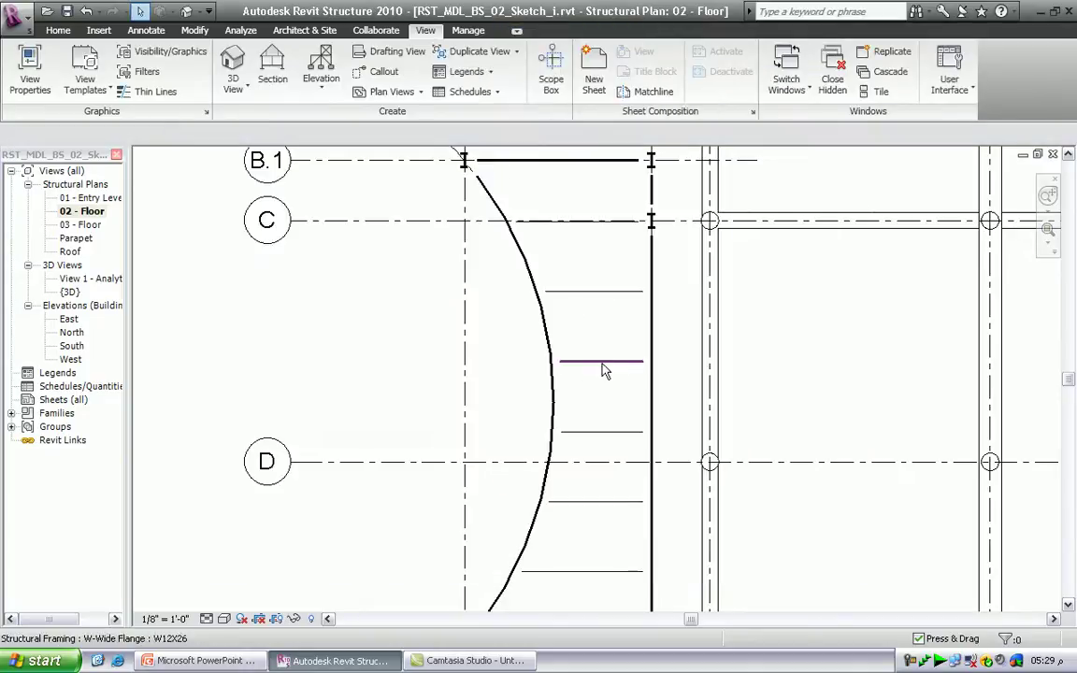
scroll(675, 341, down, 2)
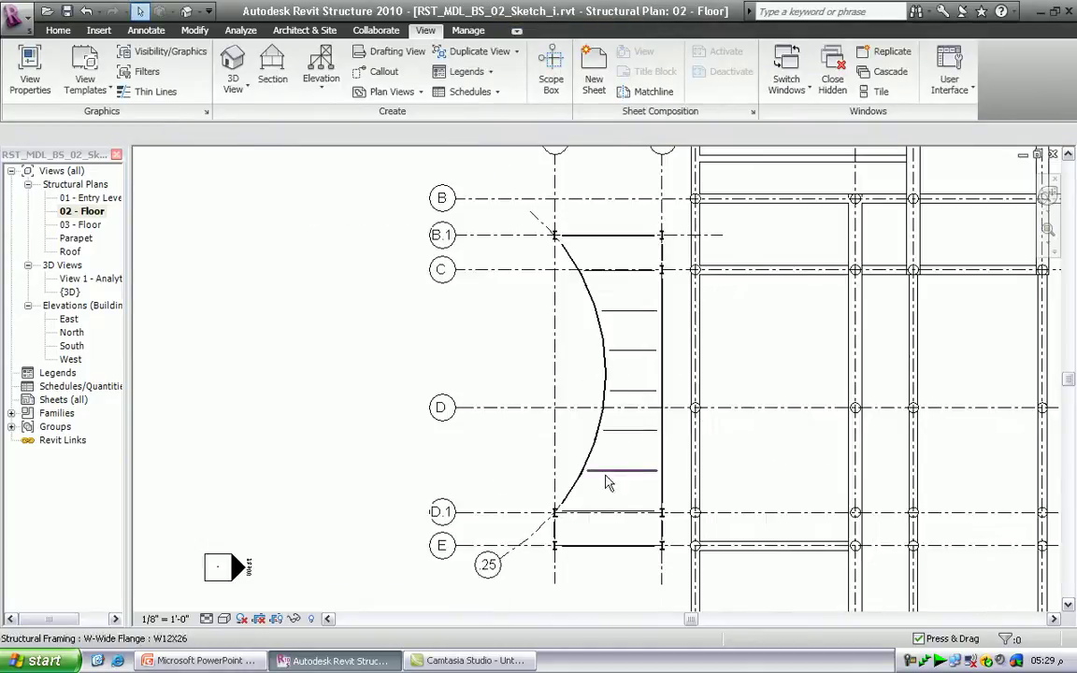
double_click(70, 292)
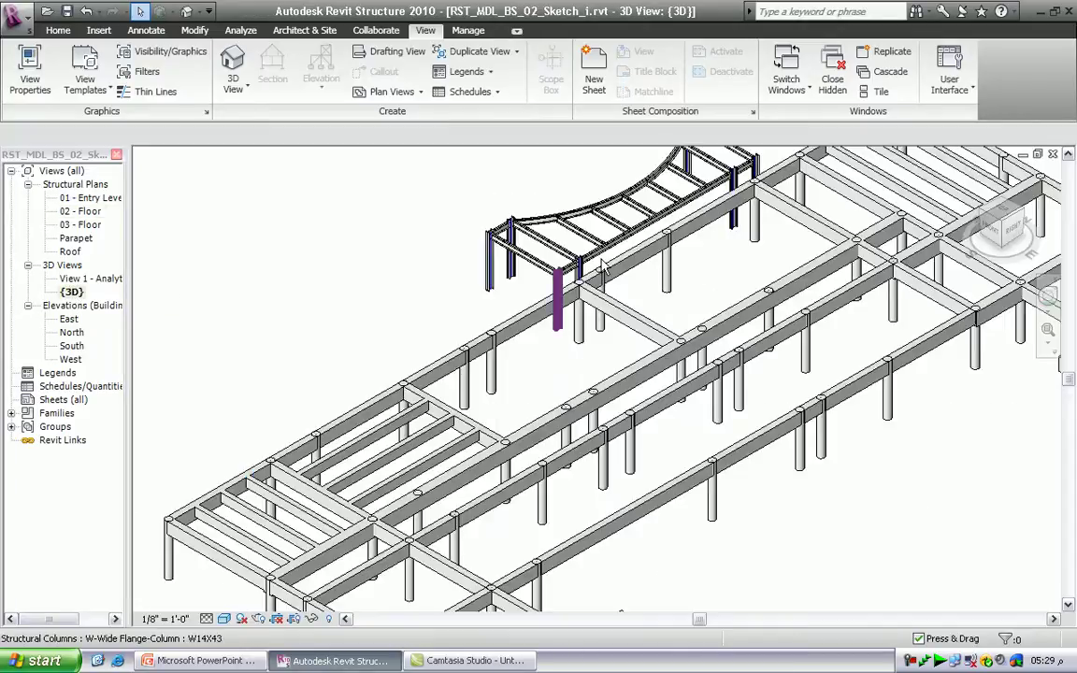
Step: Frame the curved bay's edge beams in the 3D view and switch it to Wireframe style
shift+middle_drag(603, 266, 619, 229)
scroll(619, 229, up, 4)
scroll(618, 229, down, 2)
ctrl+middle_drag(619, 229, 692, 300)
scroll(691, 300, down, 2)
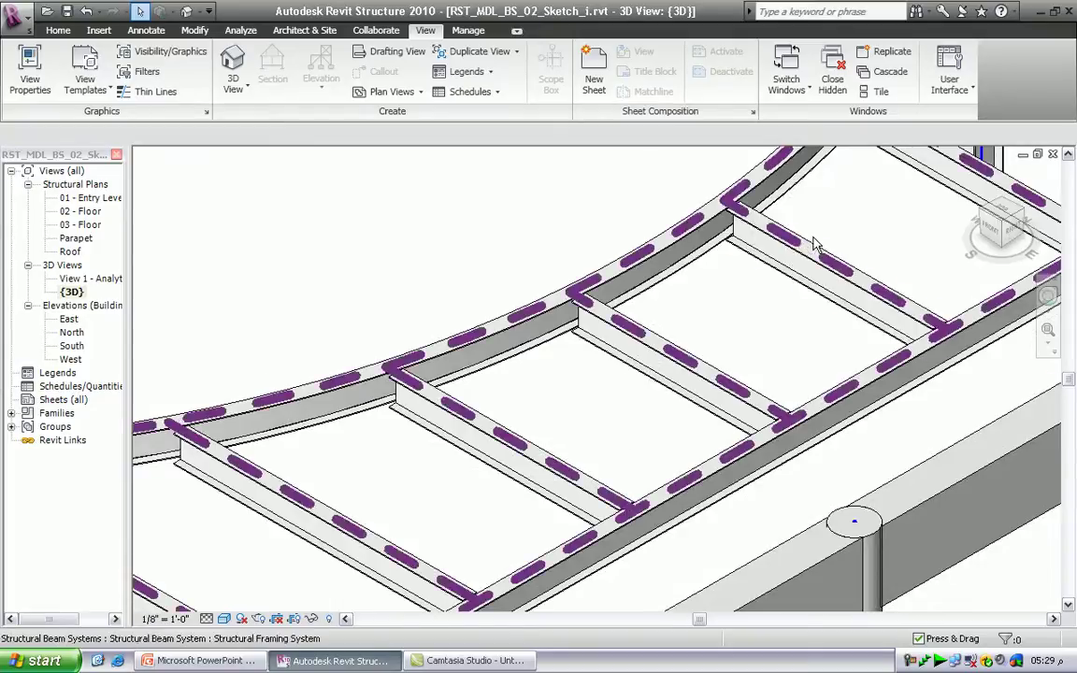
scroll(834, 233, up, 2)
scroll(836, 236, down, 4)
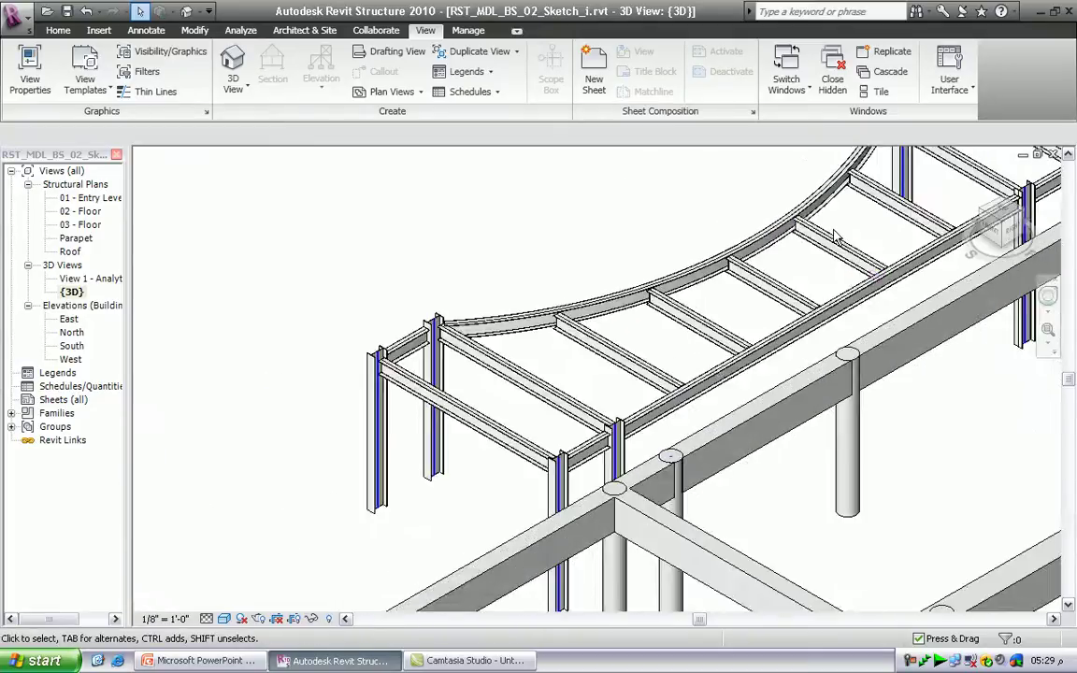
middle_drag(639, 464, 565, 307)
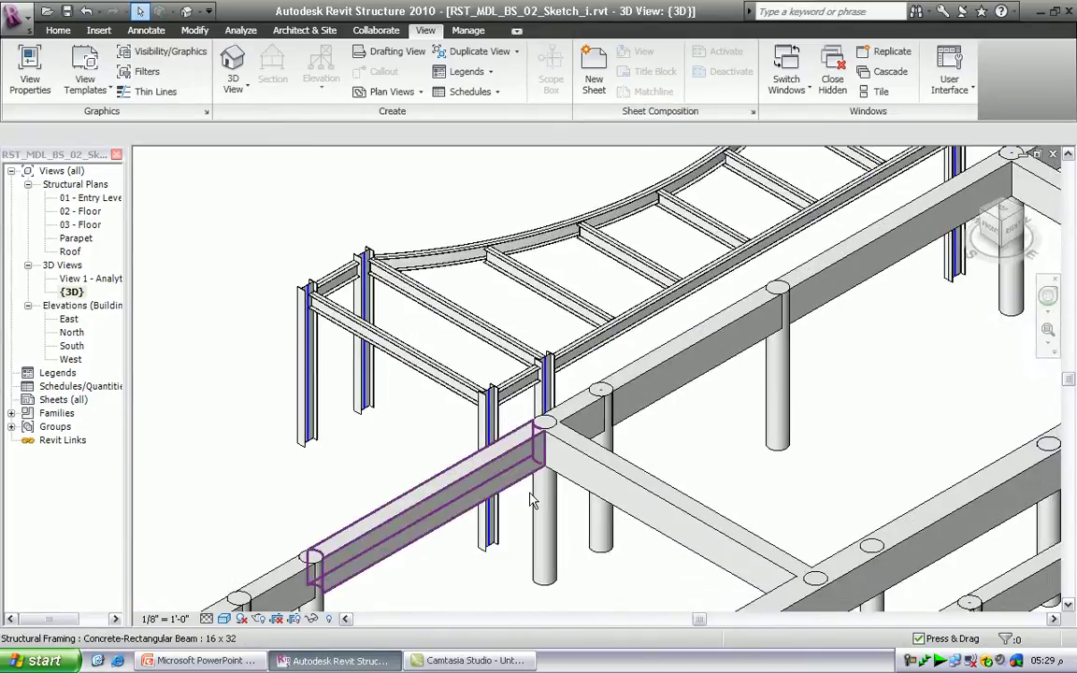
click(224, 619)
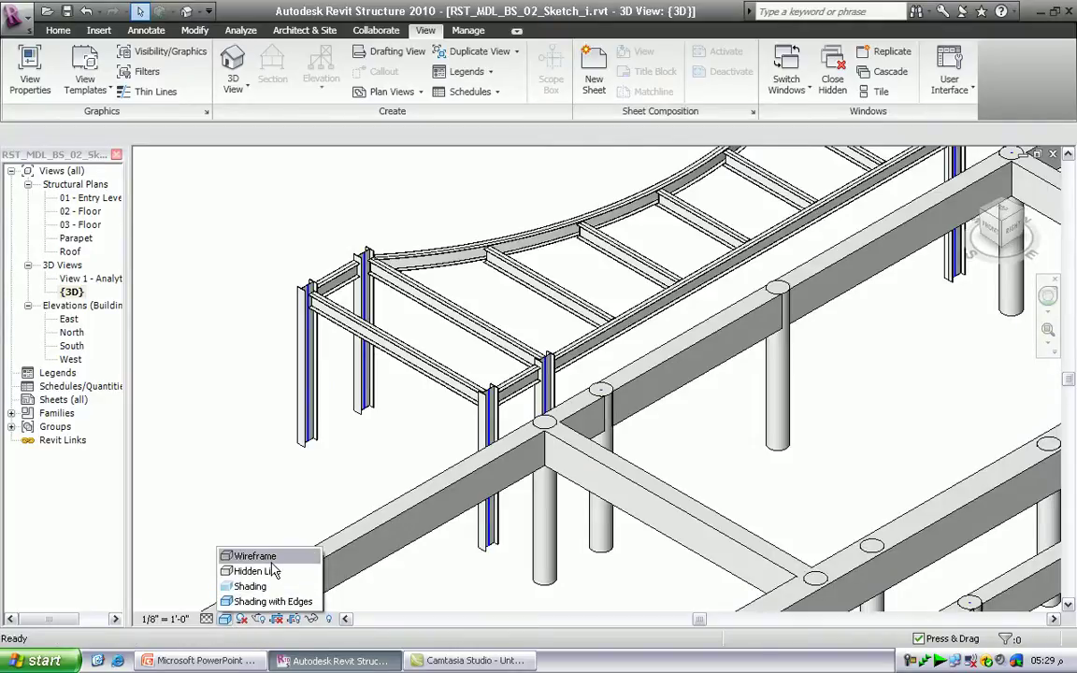
click(272, 563)
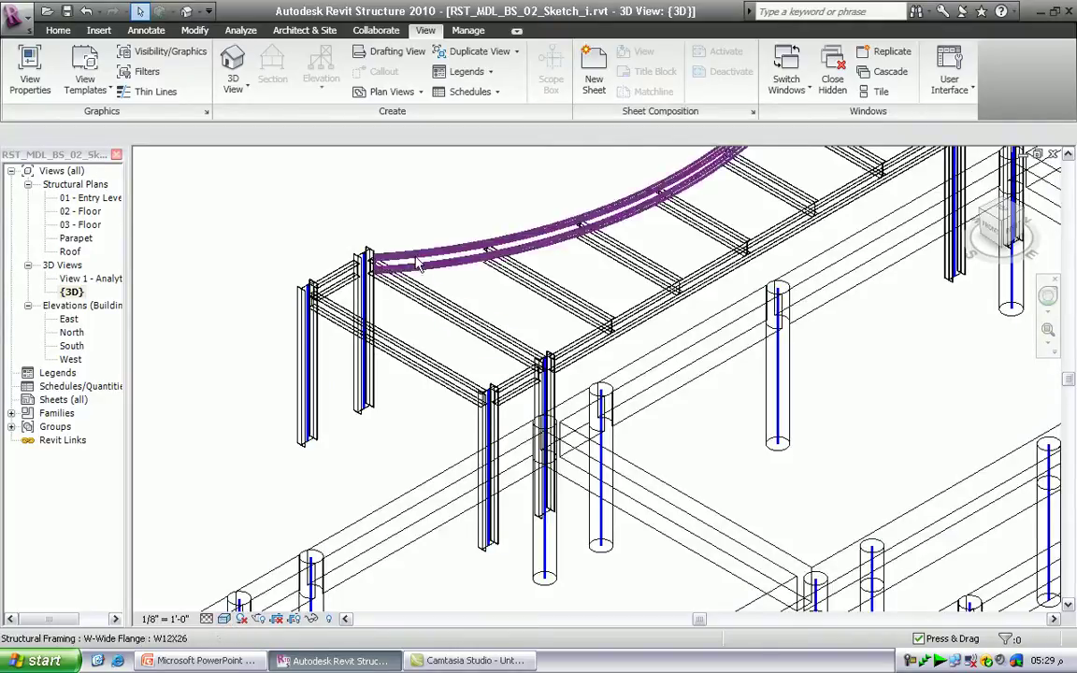
Step: Zoom and pan across the wireframe model to inspect the curved-bay beam framing
scroll(443, 299, up, 2)
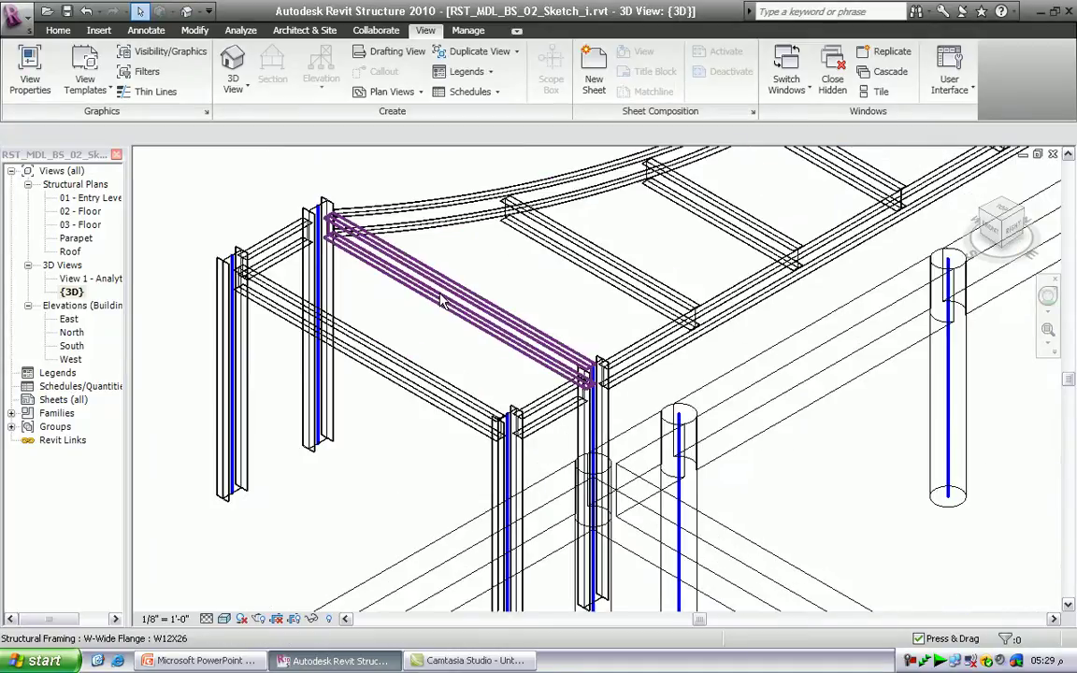
scroll(443, 299, up, 2)
scroll(443, 299, down, 4)
middle_drag(846, 257, 762, 329)
click(226, 621)
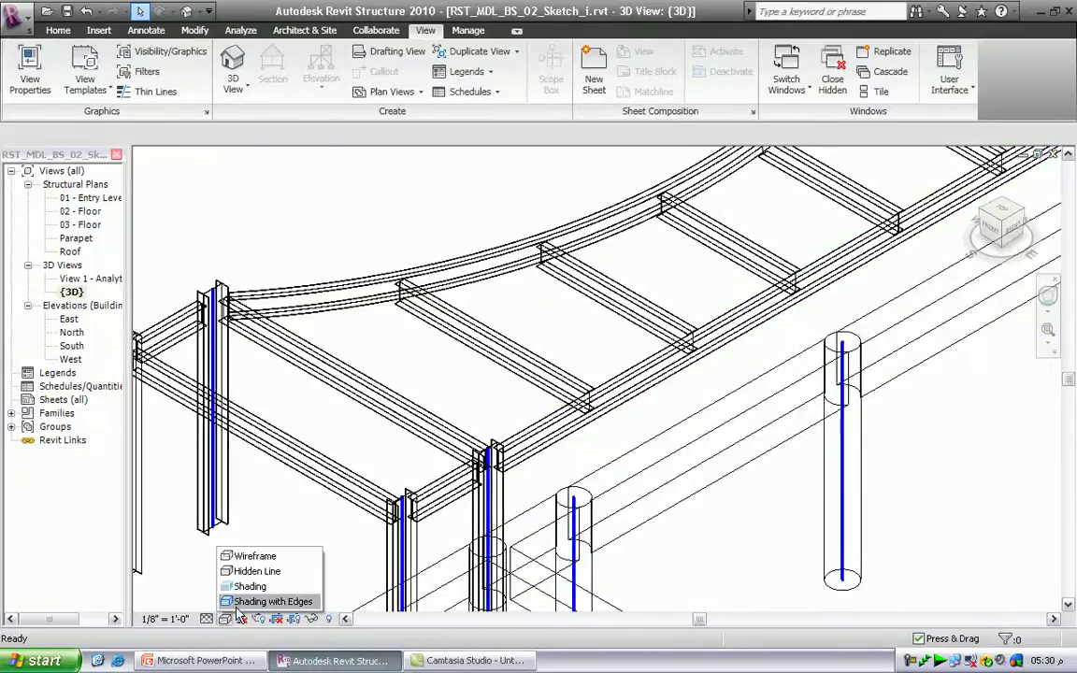